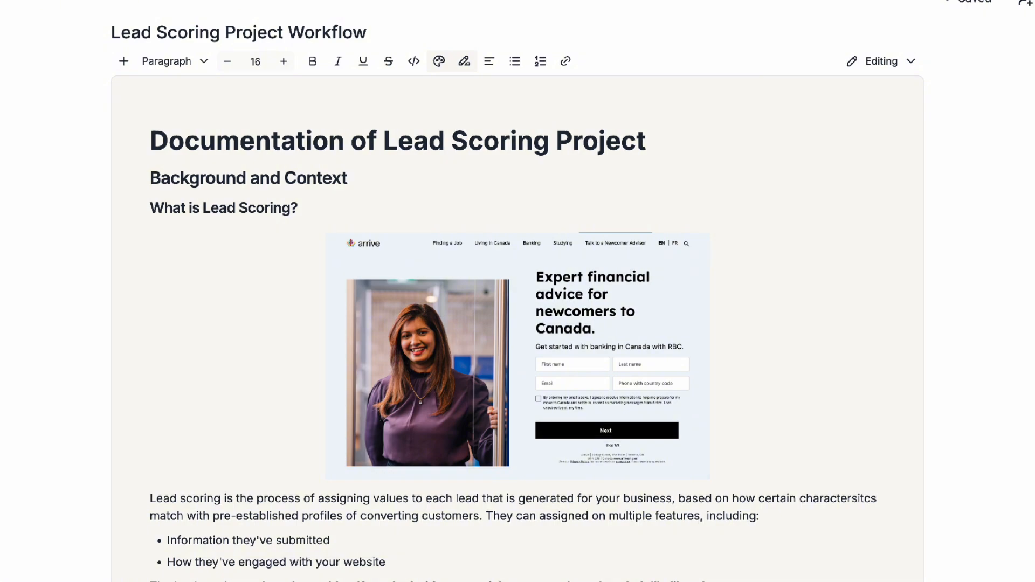
Examine the document title and the wording and heading levels of the three headings at the start of the page.
scroll(517, 324, "down", 1)
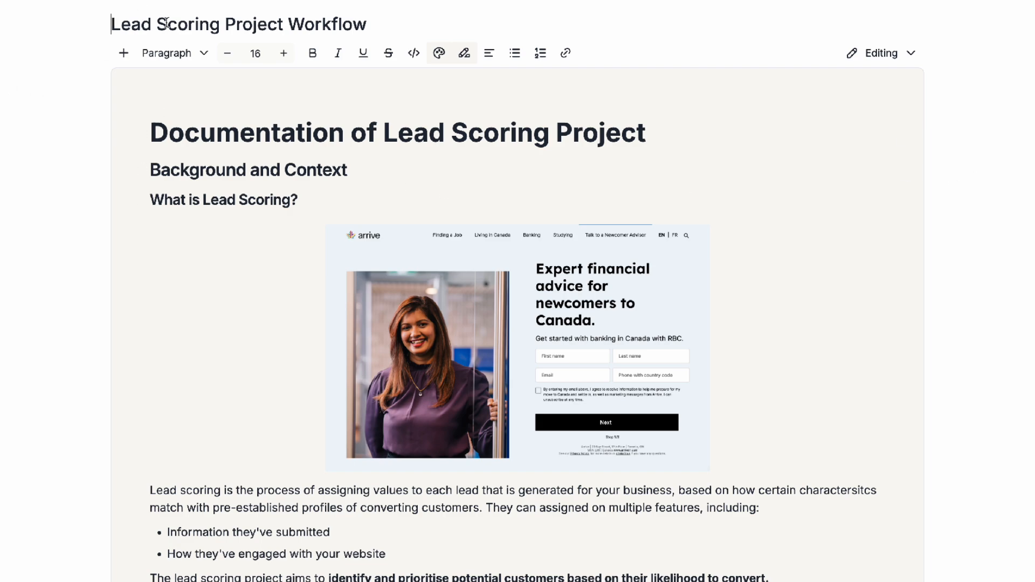
left_click_drag(389, 22, 108, 27)
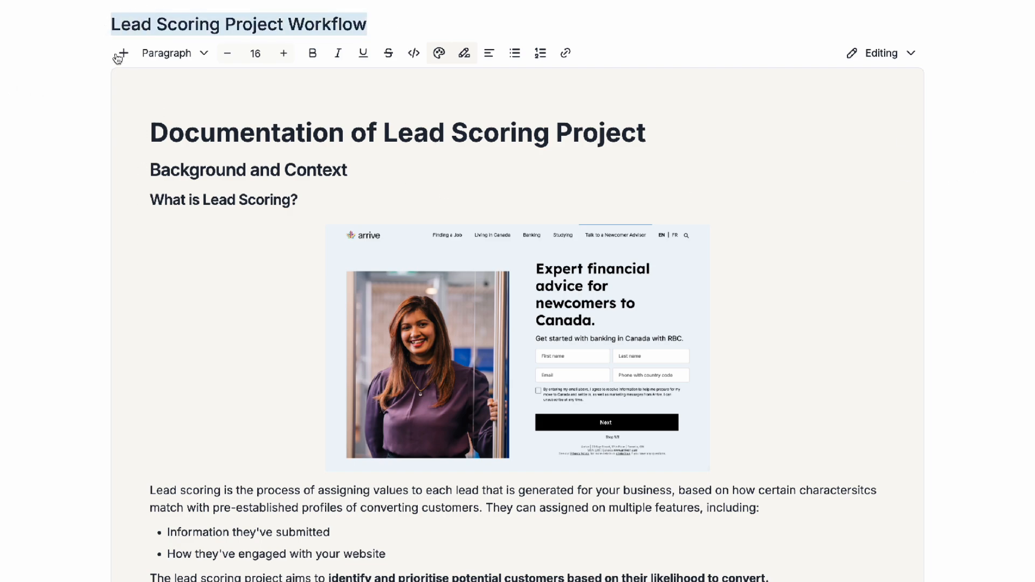
left_click(115, 22)
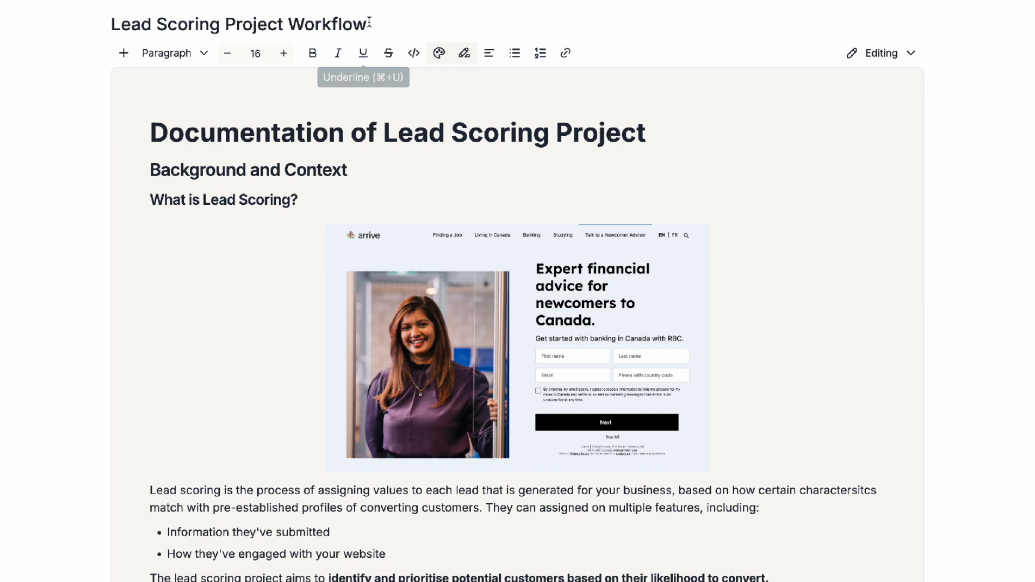
left_click_drag(369, 22, 88, 12)
left_click(151, 132)
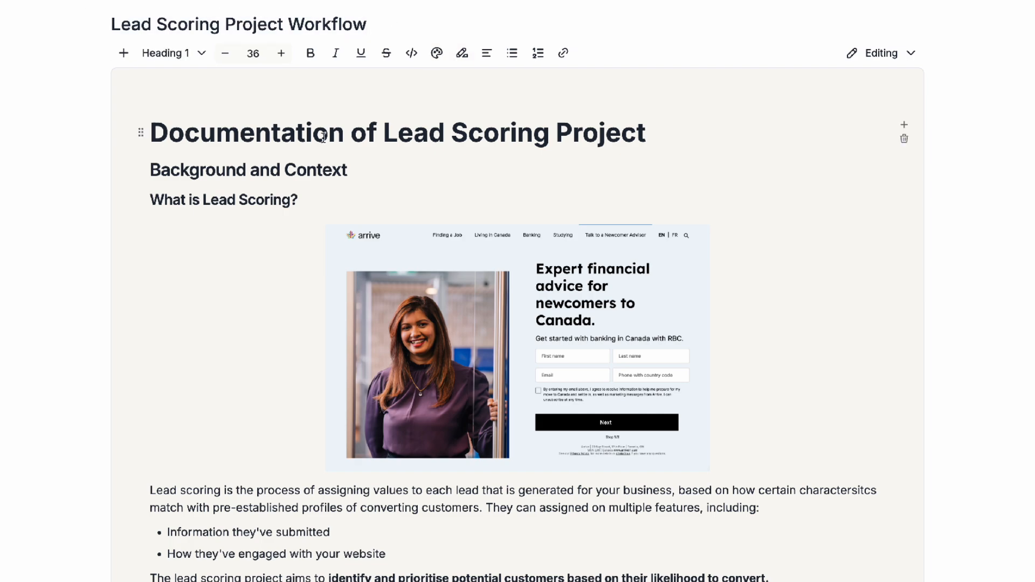
left_click_drag(652, 132, 149, 136)
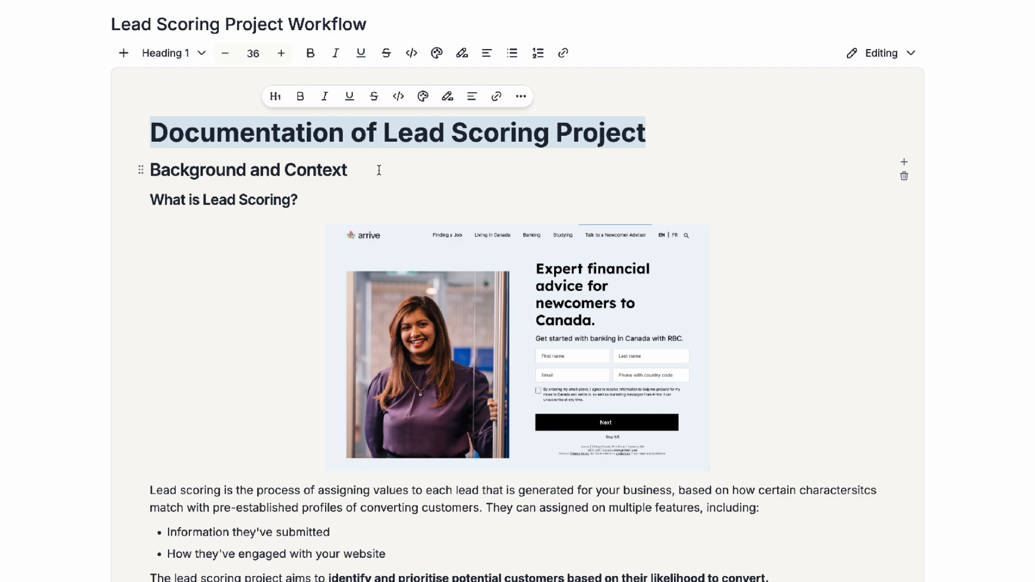
left_click_drag(379, 170, 143, 170)
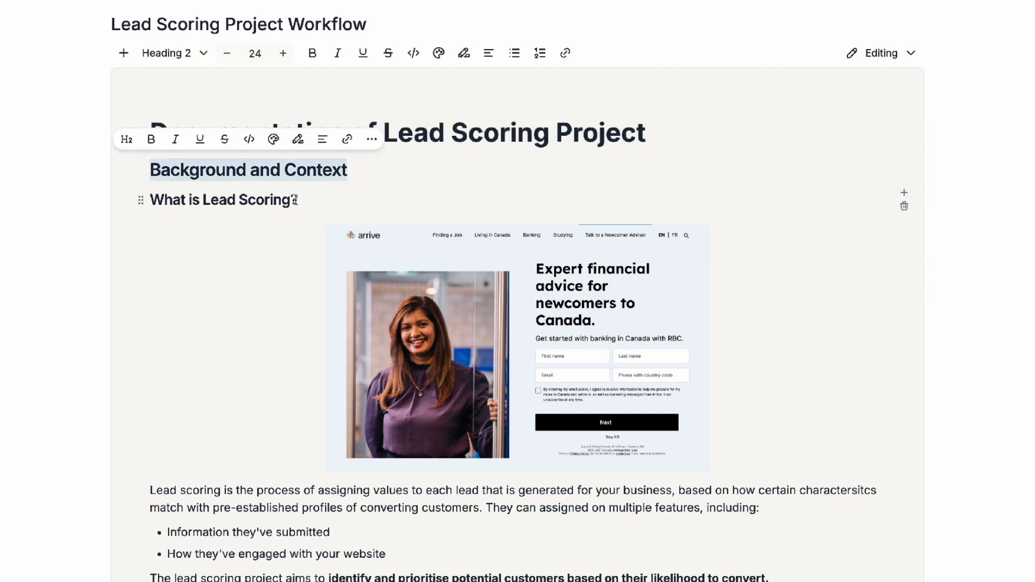
left_click_drag(295, 200, 148, 201)
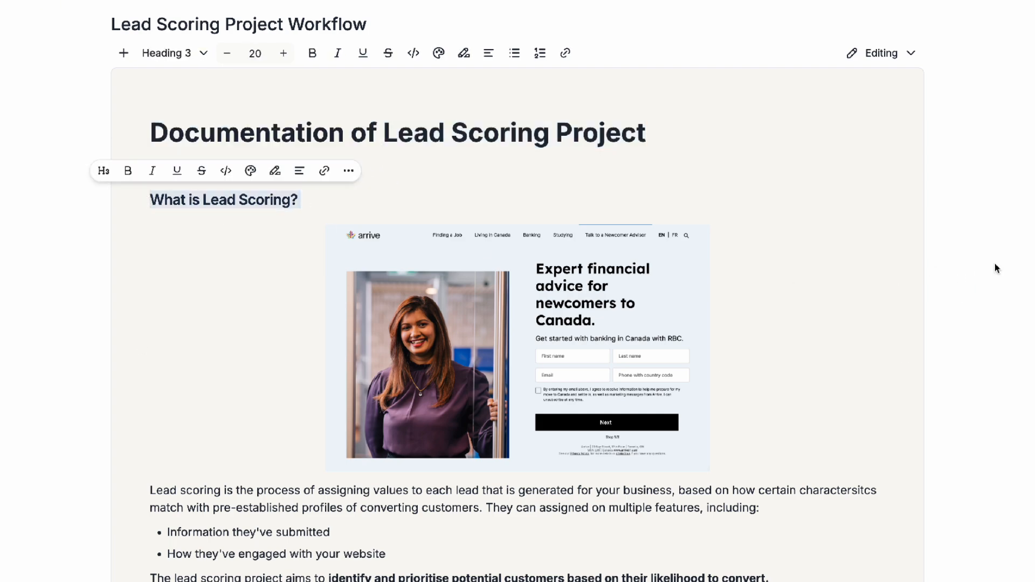
Examine the image, the definition of lead scoring beneath it, and the bold statement of the project's aim.
scroll(996, 220, "down", 1)
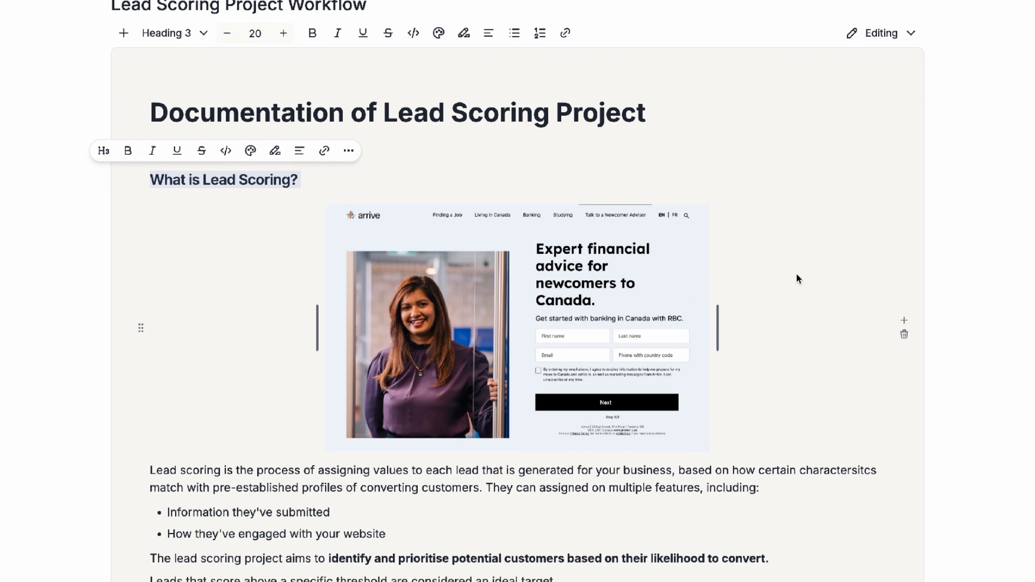
left_click(678, 304)
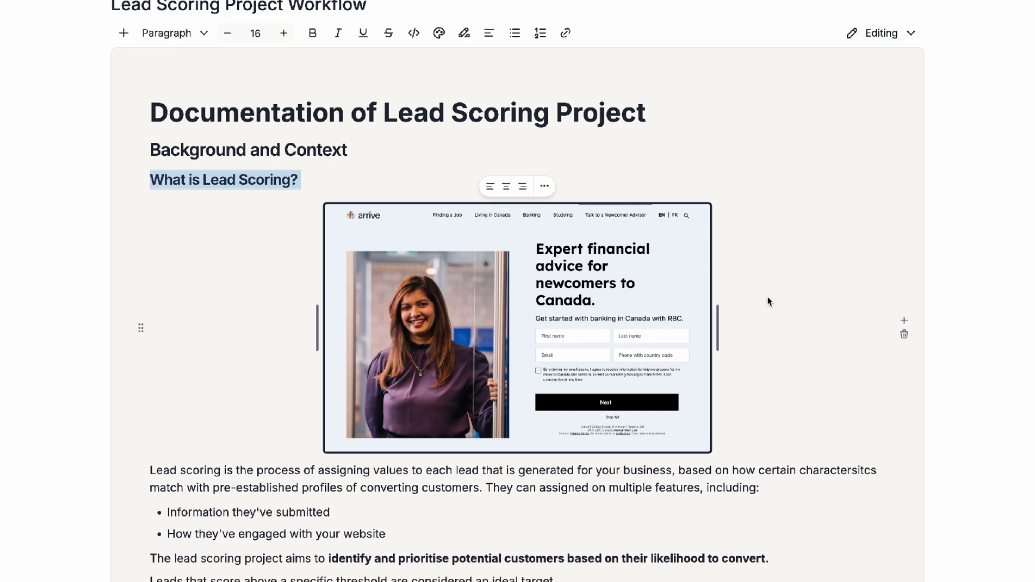
left_click(796, 321)
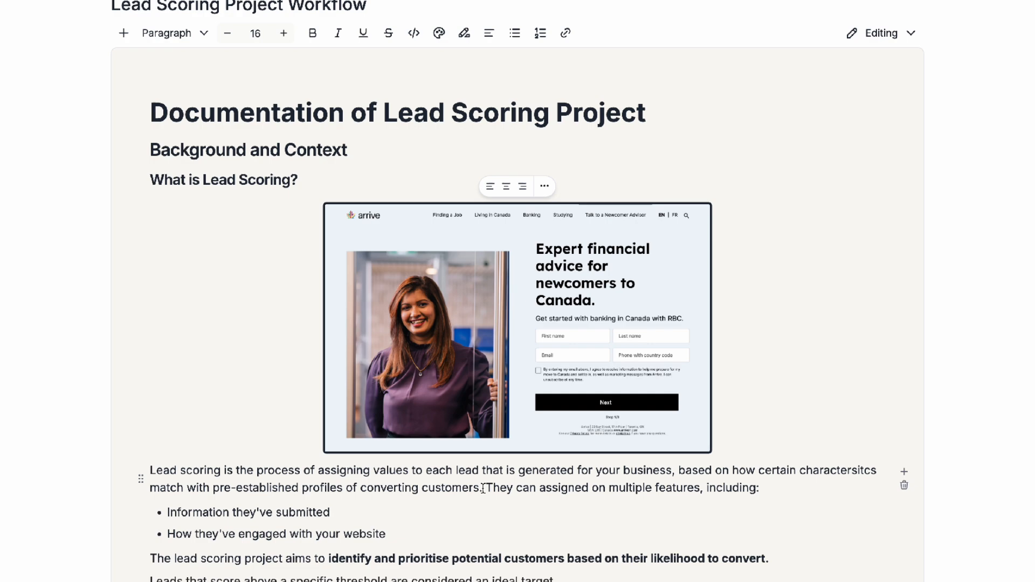
left_click_drag(256, 470, 678, 467)
scroll(776, 453, "down", 1)
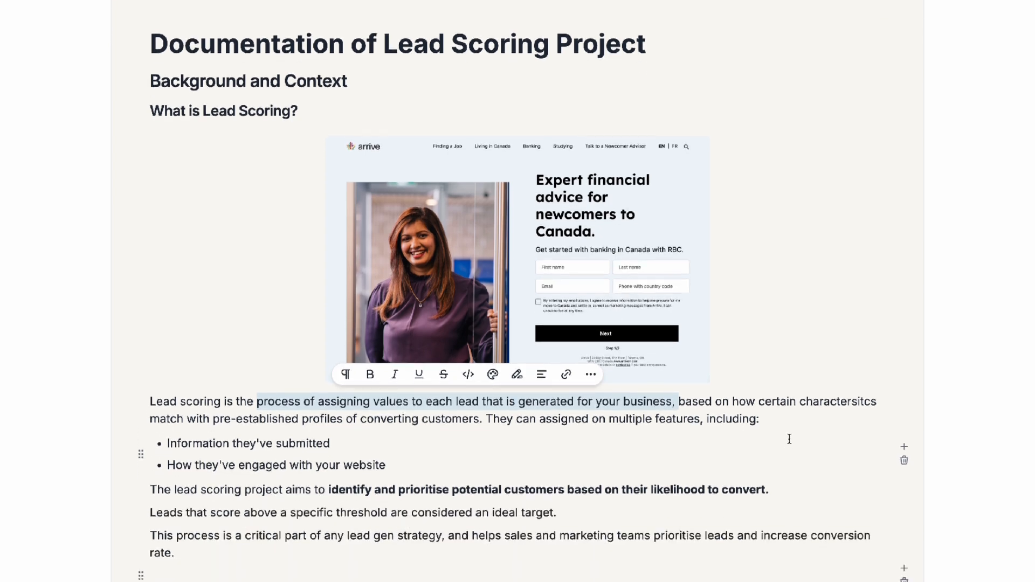
left_click(785, 425)
left_click(314, 418)
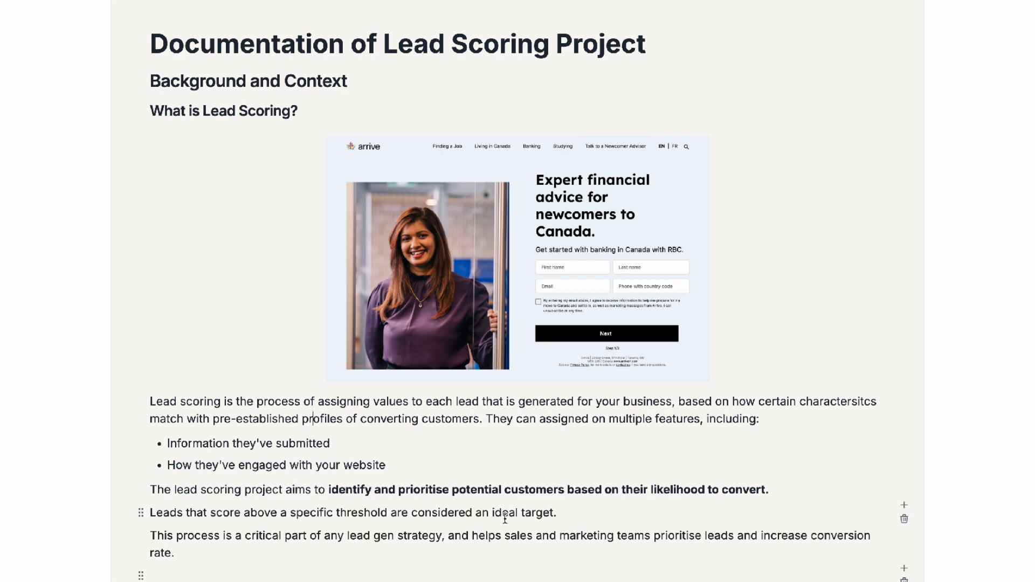
left_click_drag(329, 490, 791, 487)
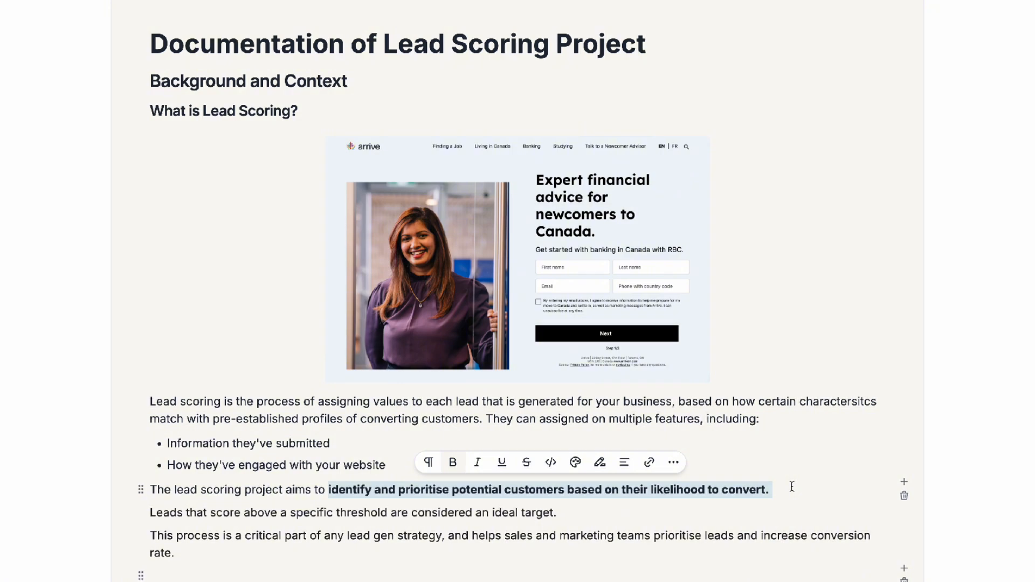
Replace the full stop after "ideal target" in the threshold sentence with "(1-10)".
triple_click(492, 514)
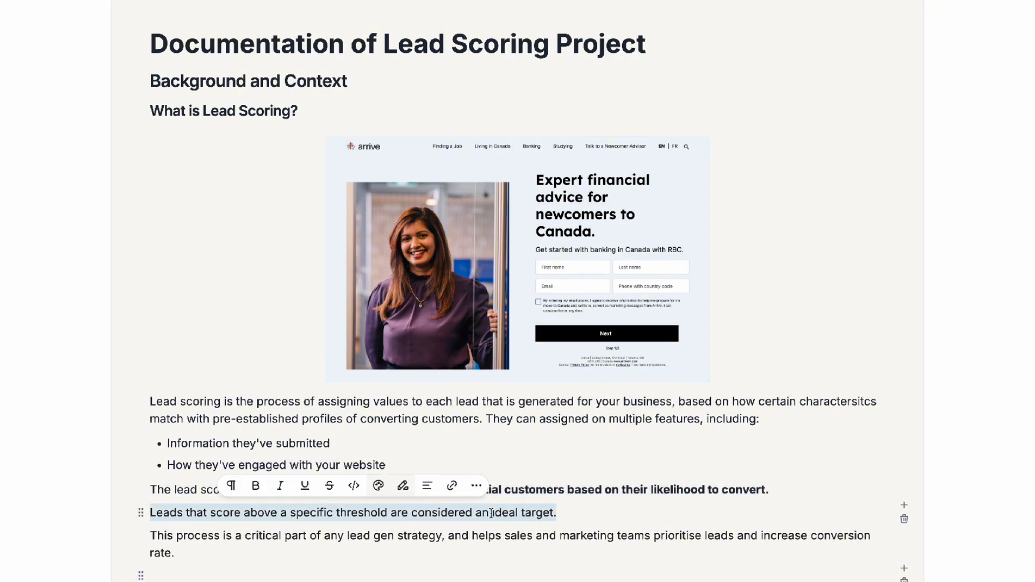
left_click(577, 513)
key("BackSpace")
type("(1-10)")
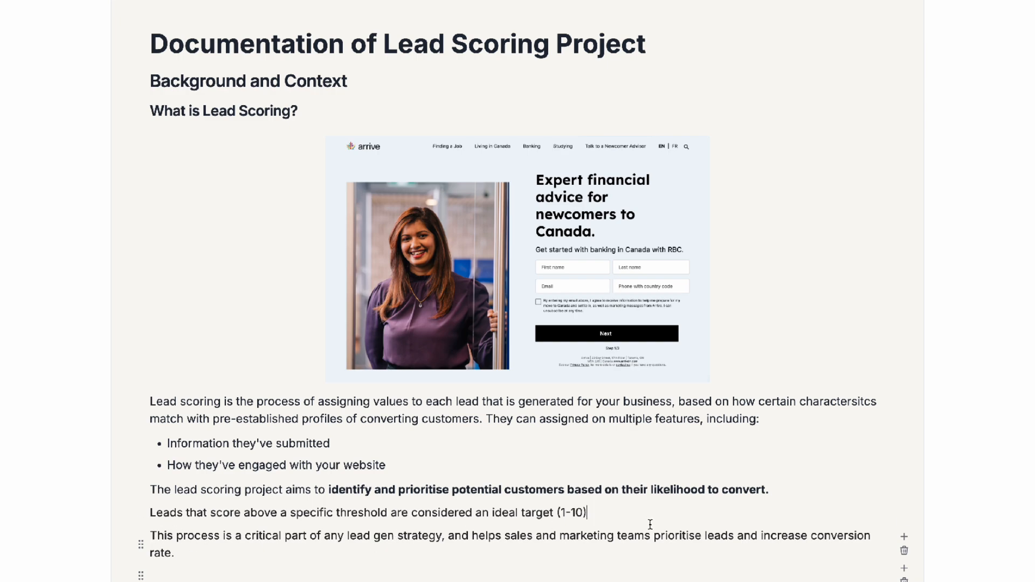
Underline "helps sales and marketing teams prioritise leads and increase conversion rate" in the last paragraph.
left_click_drag(471, 537, 174, 552)
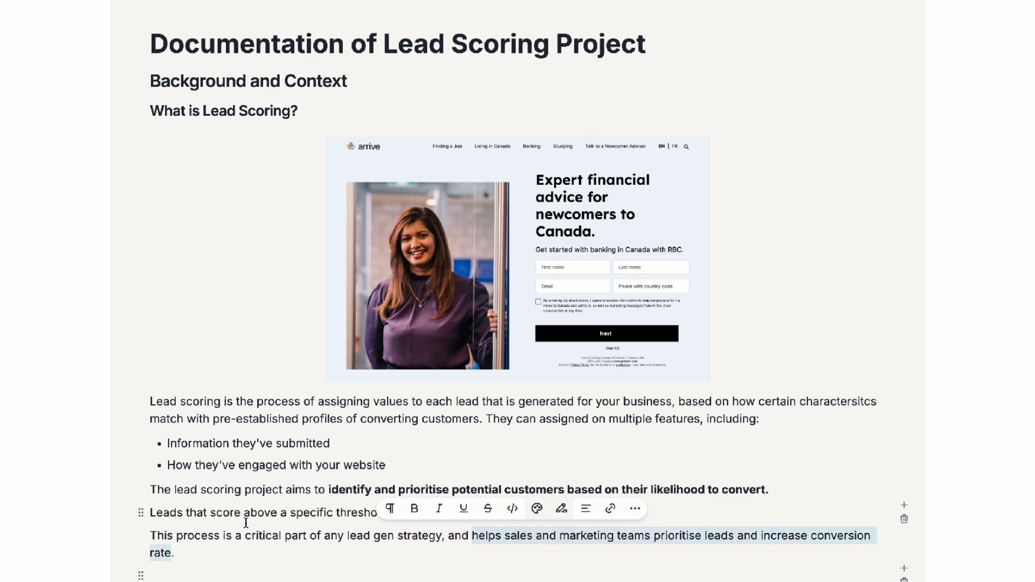
key("ctrl+u")
left_click(279, 560)
Add a Heading 3 reading "Sample Customer Records" below the last paragraph.
scroll(251, 552, "down", 1)
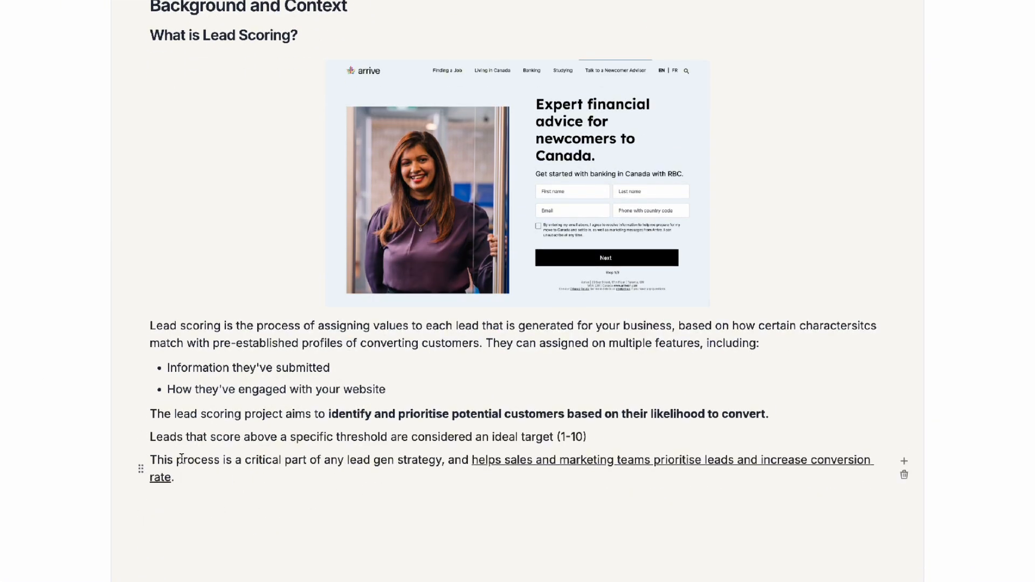
left_click(252, 490)
key("Return")
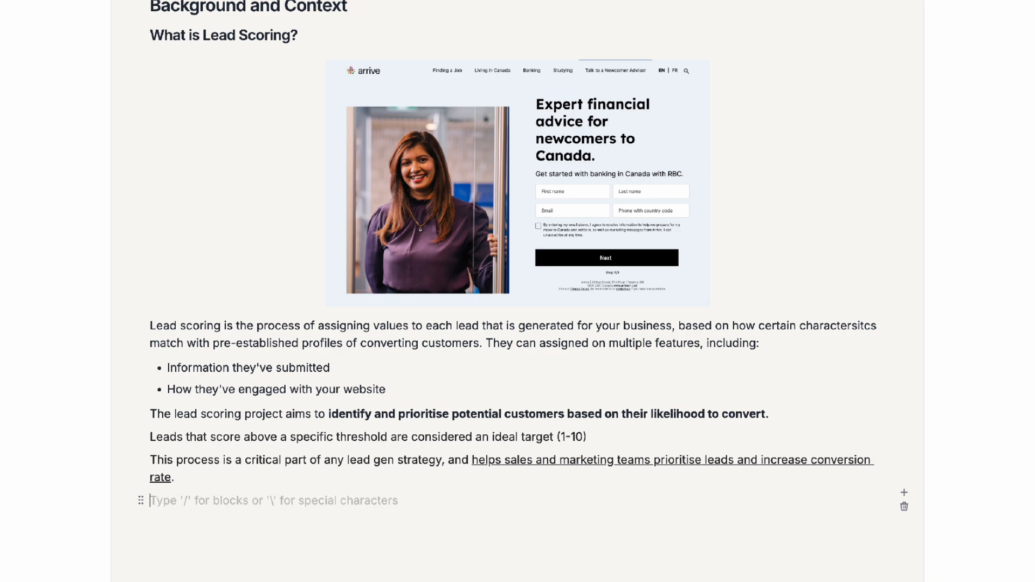
left_click(180, 9)
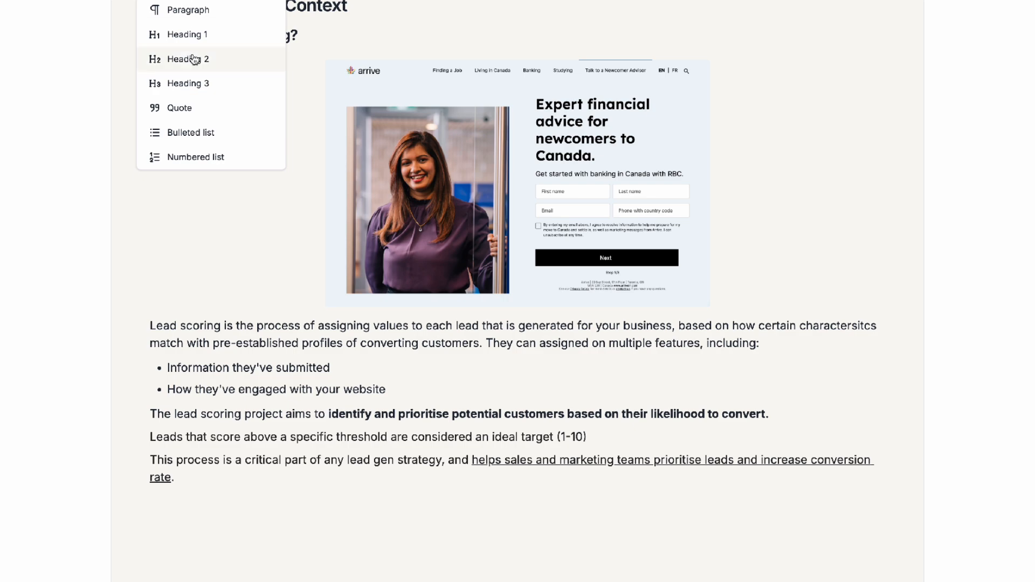
left_click(203, 85)
type("S")
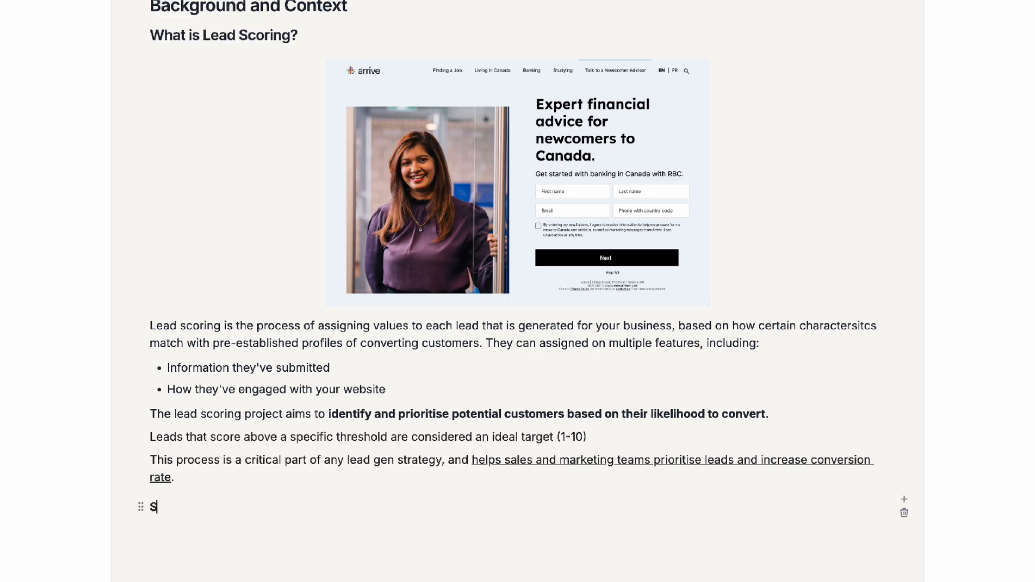
type("ample Customer")
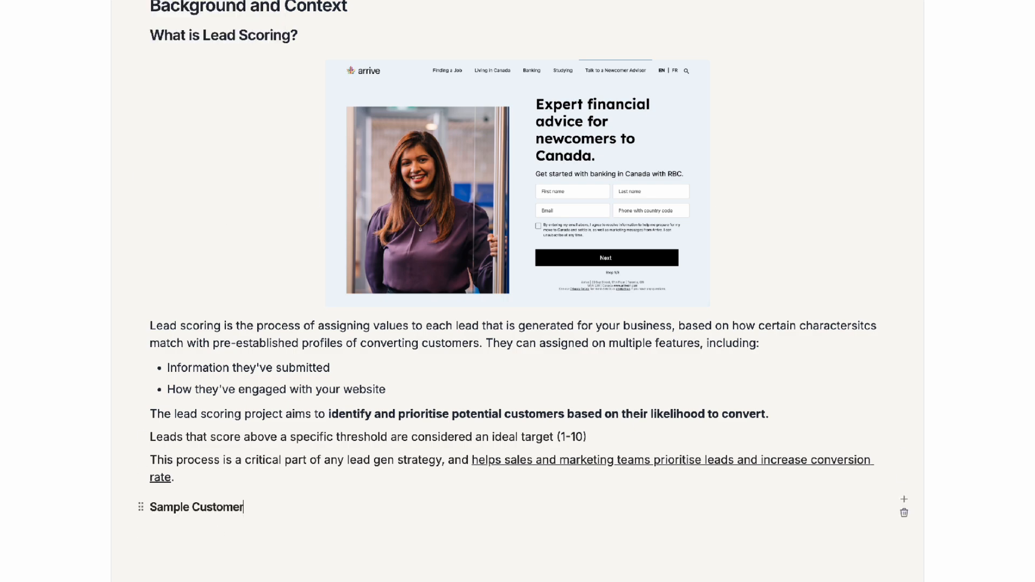
type(" Records")
key("Return")
Write "Below is a snippet of example leads from our data warehouse." under the Sample Customer Records heading.
type("Below i")
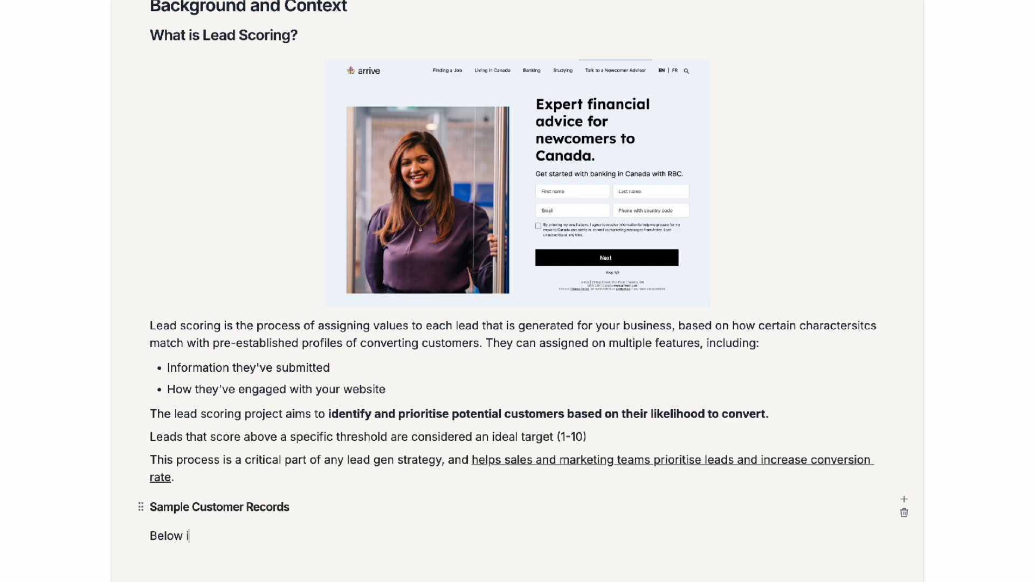
type("s a snippet of example leads from")
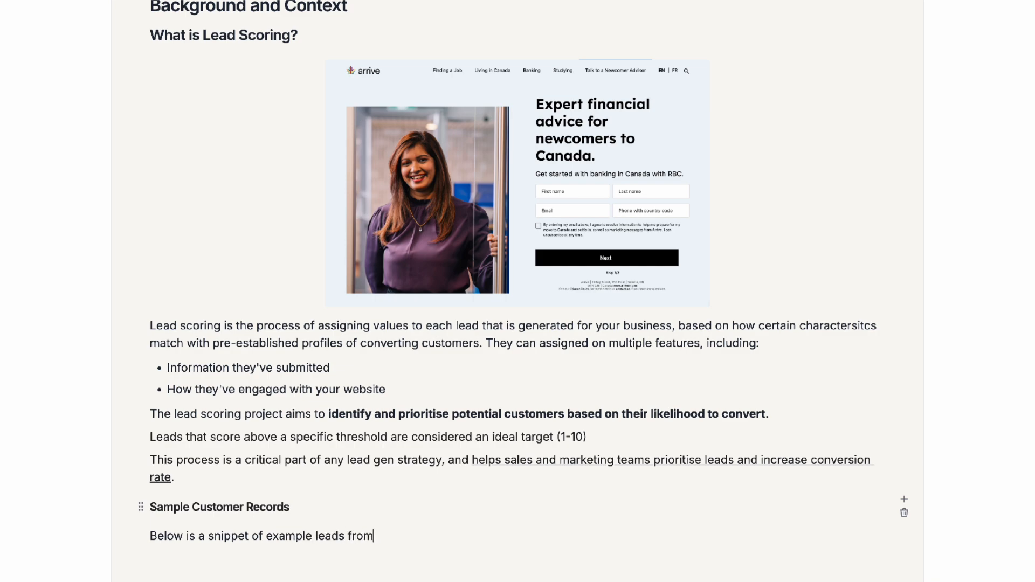
type(" our data warehouse.")
key("Return")
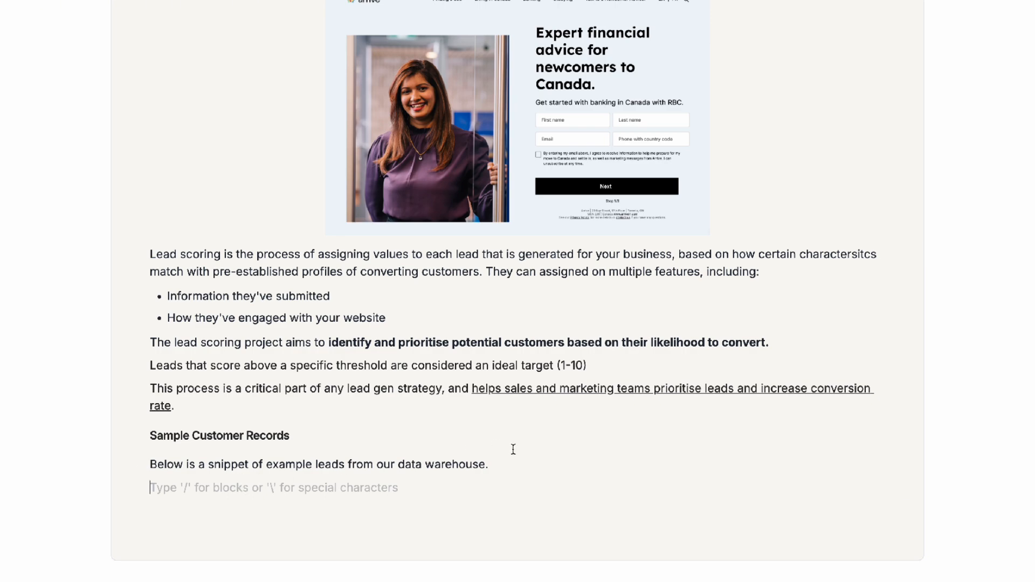
Add the paragraph "Data preparation was done within SQL, aggregating various data sources including CRM, Google Analytics 4 etc.".
key("BackSpace")
key("Return")
type("Data prep")
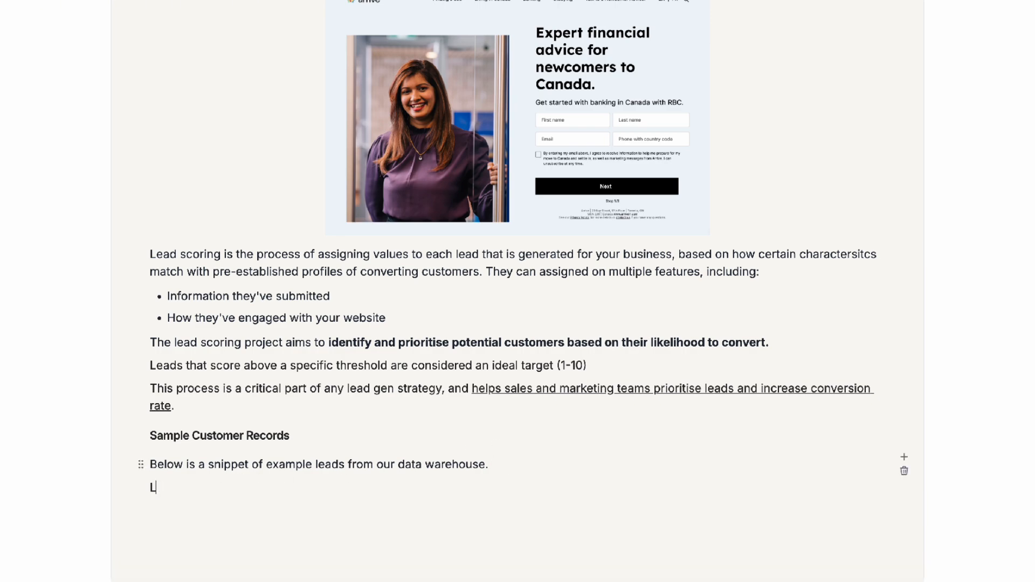
type("rar")
key("BackSpace")
key("BackSpace")
key("BackSpace")
type("aration was done withi")
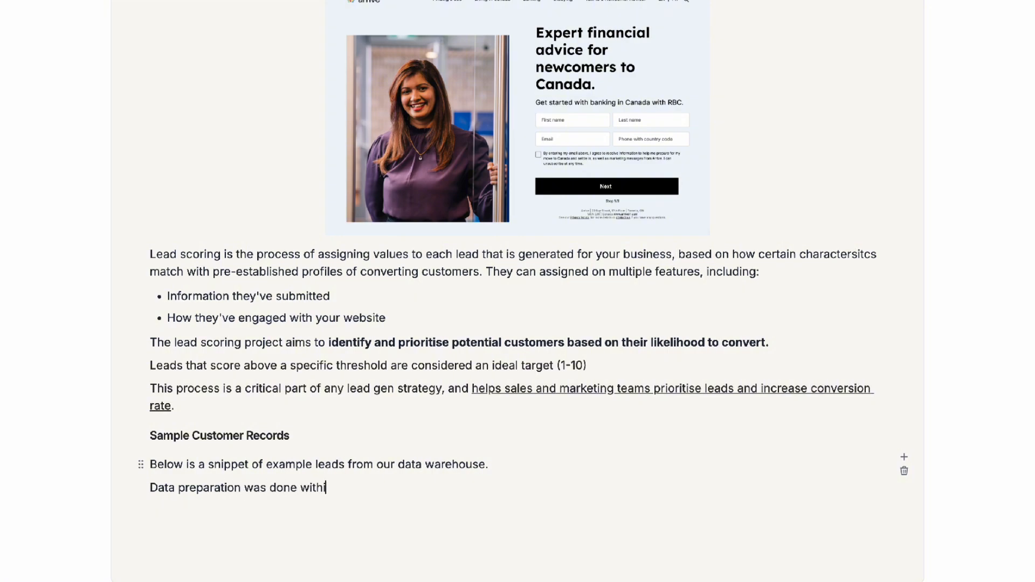
type("n SQL, aggregating various data")
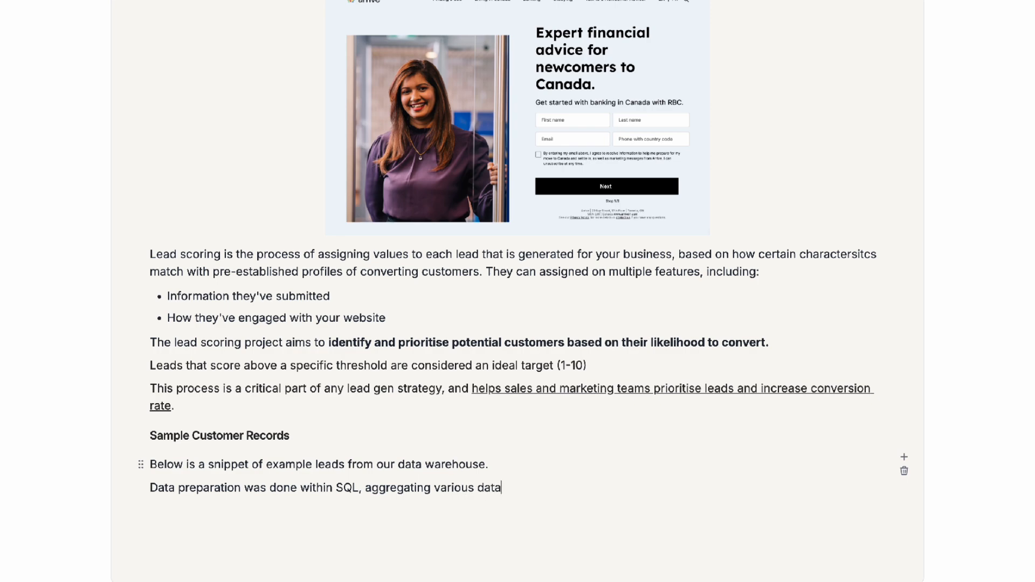
type(" sources including")
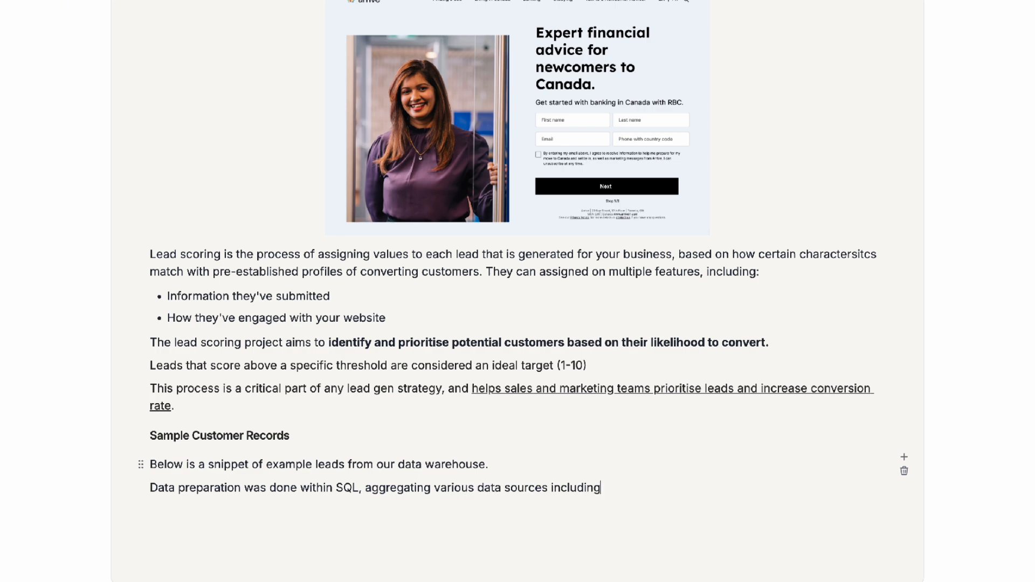
type(" CRM, Google Analytics ")
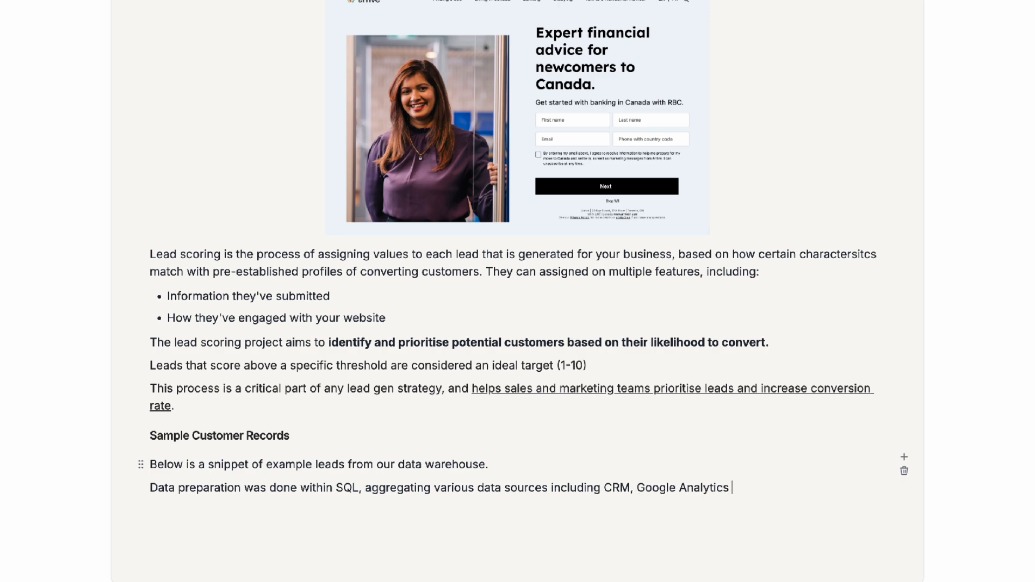
type("4 etc.")
key("Return")
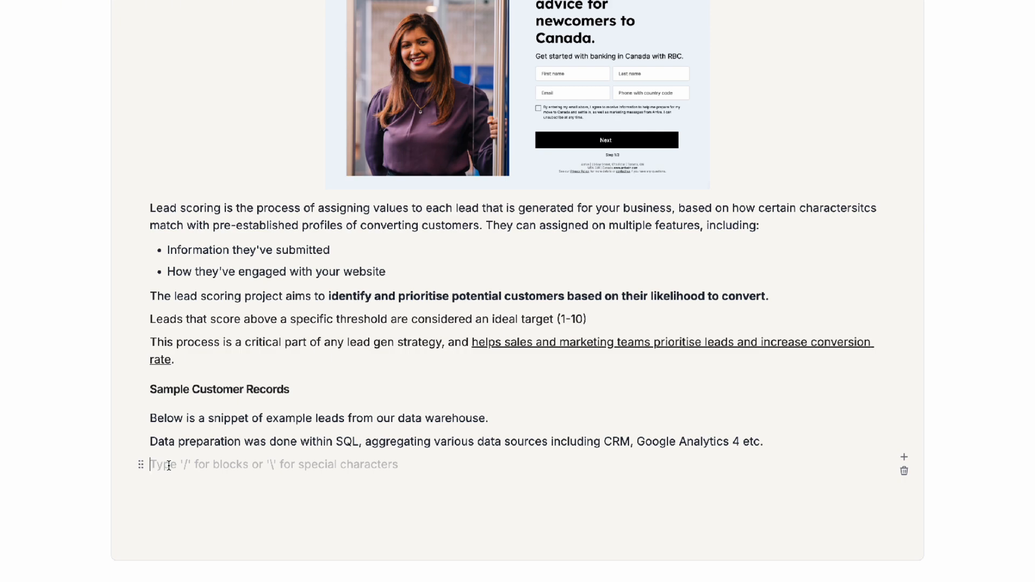
Insert a Spreadsheet block below the data preparation paragraph.
type("/")
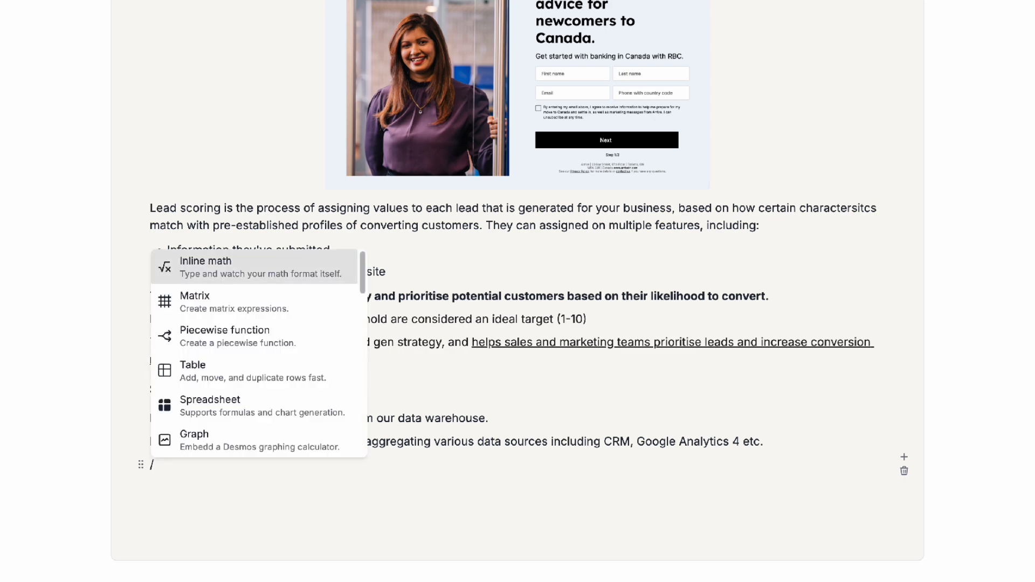
type("sp")
type("re")
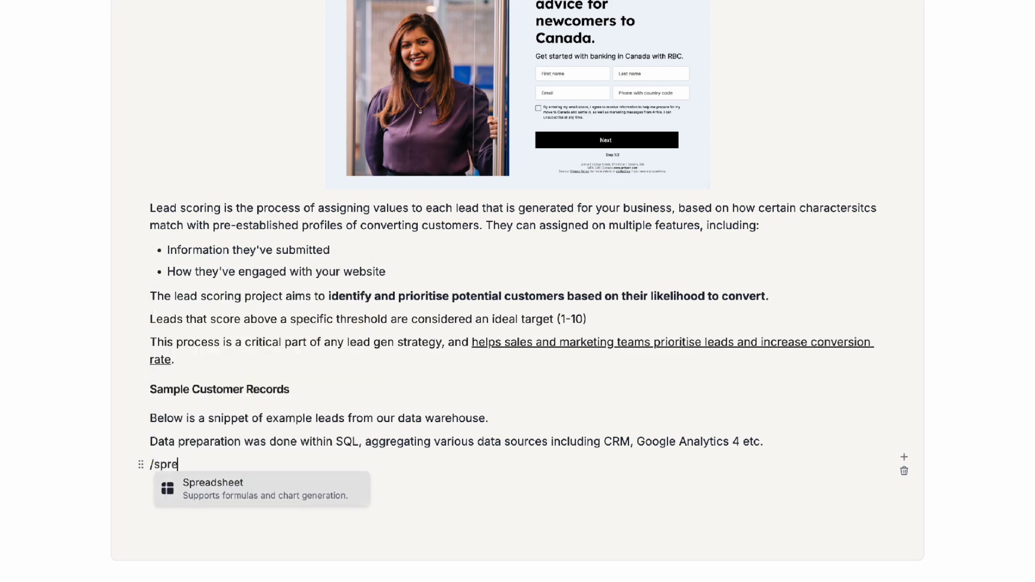
left_click(221, 499)
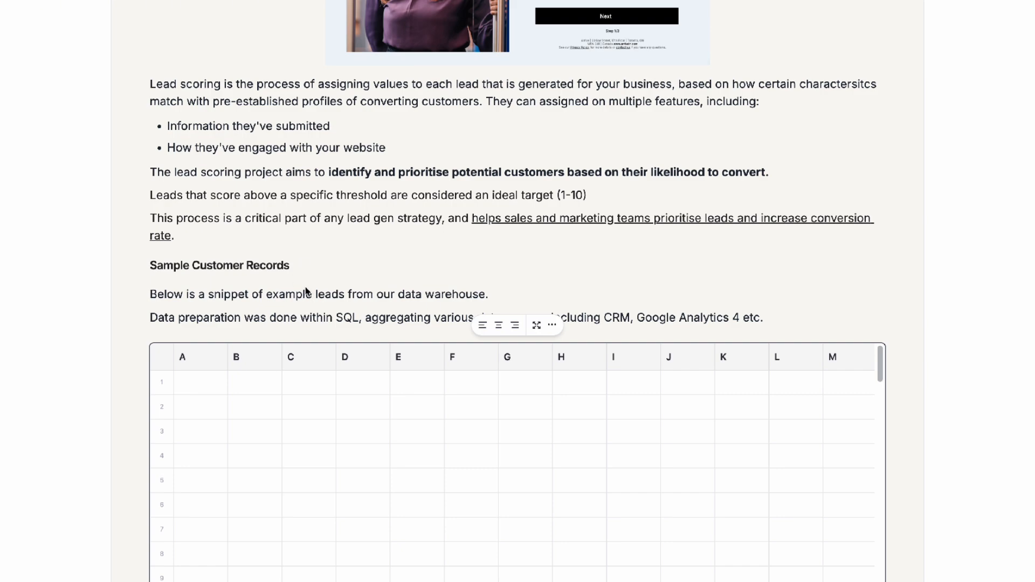
Paste the copied sample lead records into the spreadsheet from cell A1 and select the LeadID cells A1 to A6.
left_click(202, 381)
key("ctrl+v")
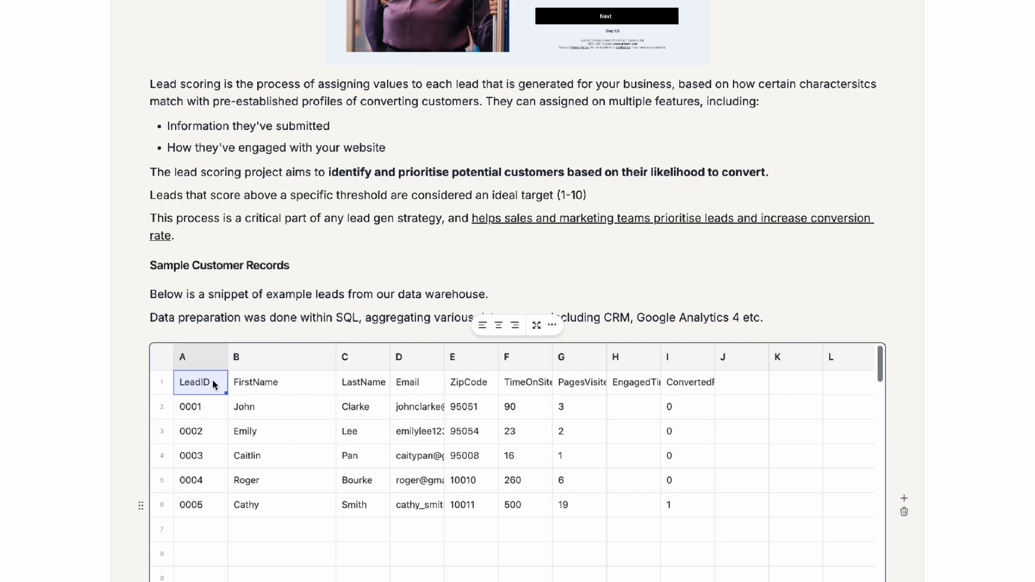
left_click_drag(213, 382, 210, 509)
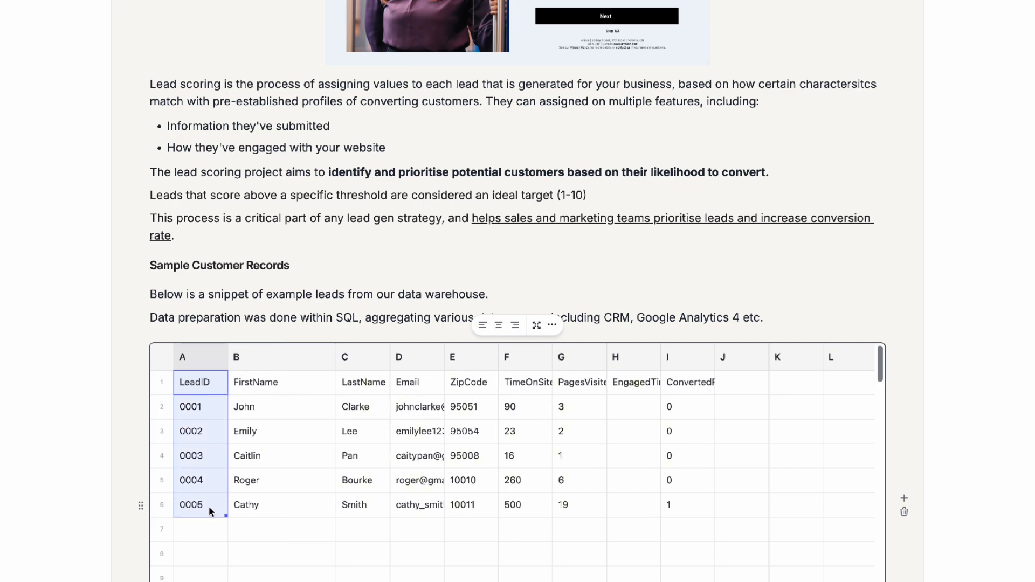
Widen the Email, ZipCode and TimeOnSite columns of the spreadsheet so that more of their contents is readable.
left_click_drag(263, 383, 279, 509)
left_click_drag(363, 381, 363, 509)
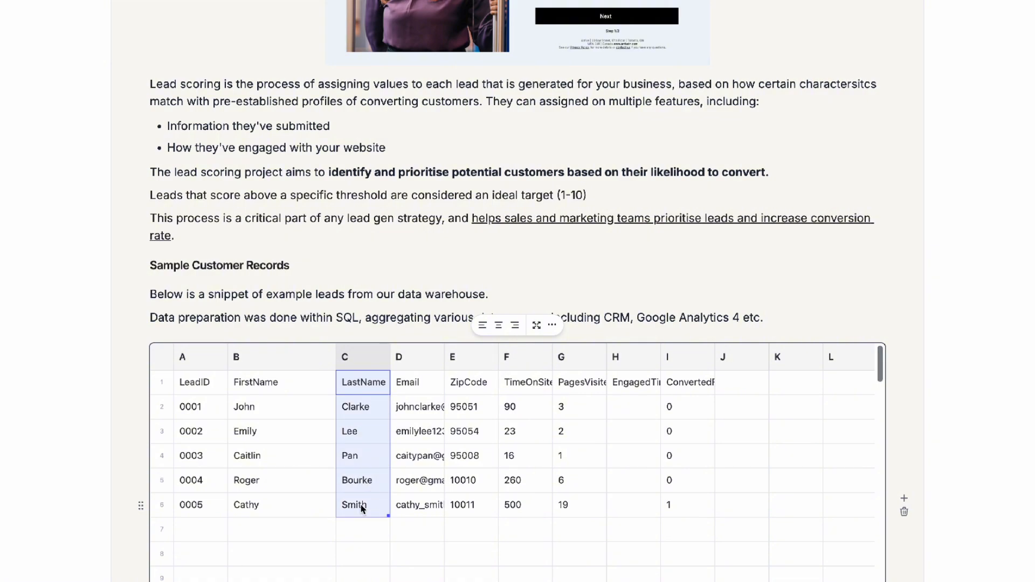
left_click_drag(430, 380, 424, 551)
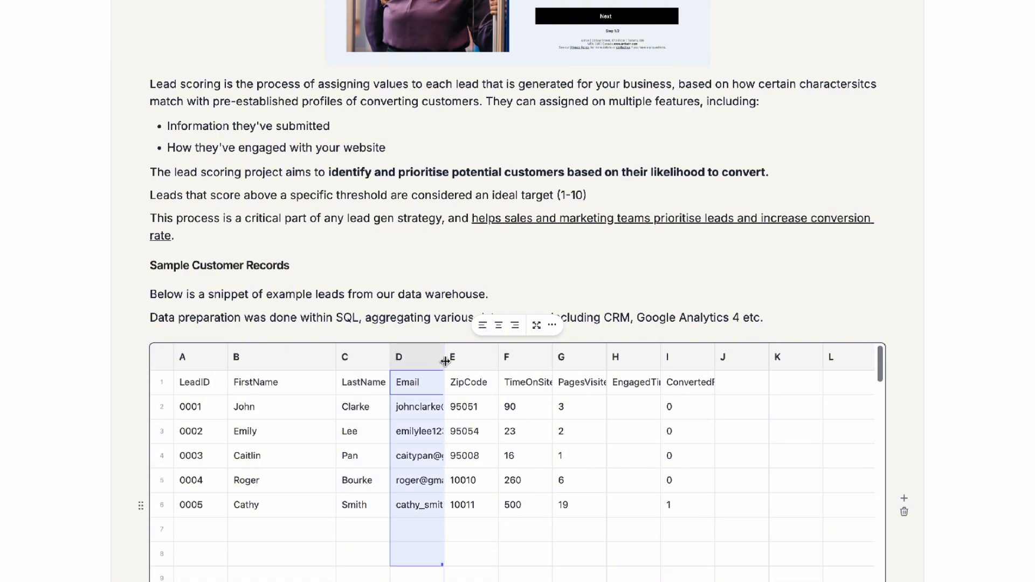
left_click_drag(445, 361, 499, 360)
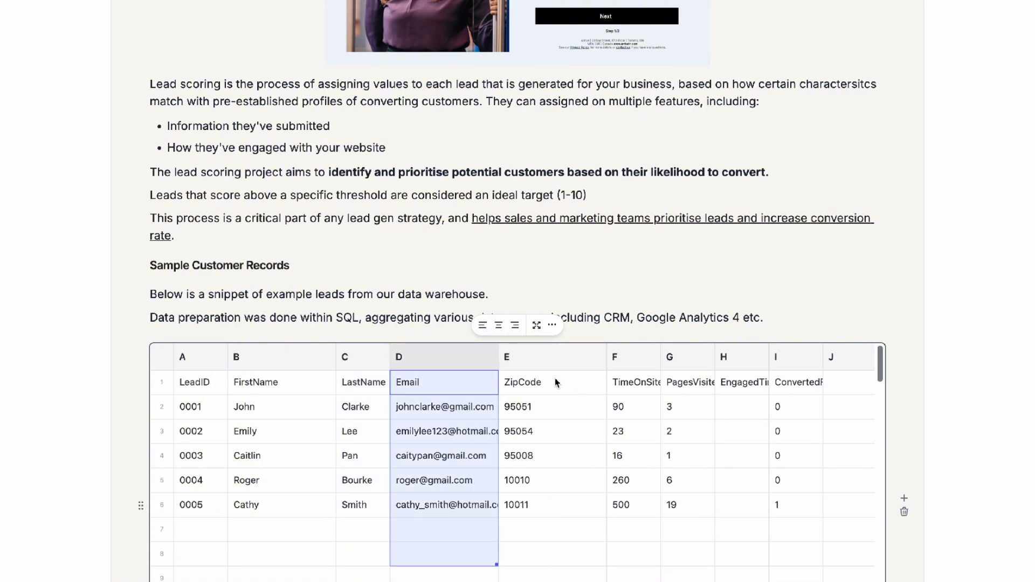
double_click(661, 358)
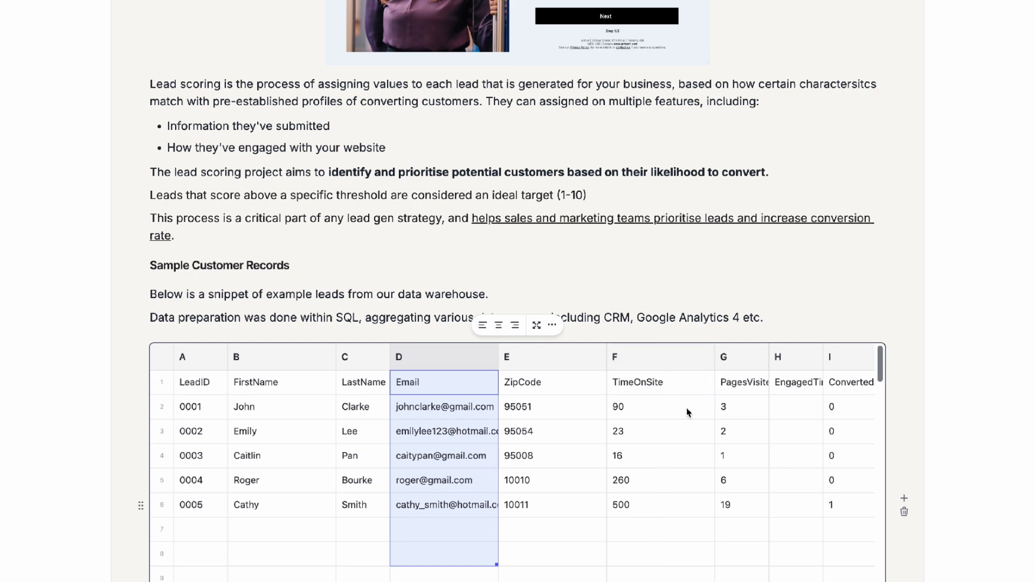
Widen the PagesVisited, EngagedTime and ConvertedFlag columns so that their header names are fully readable.
left_click_drag(668, 384, 657, 504)
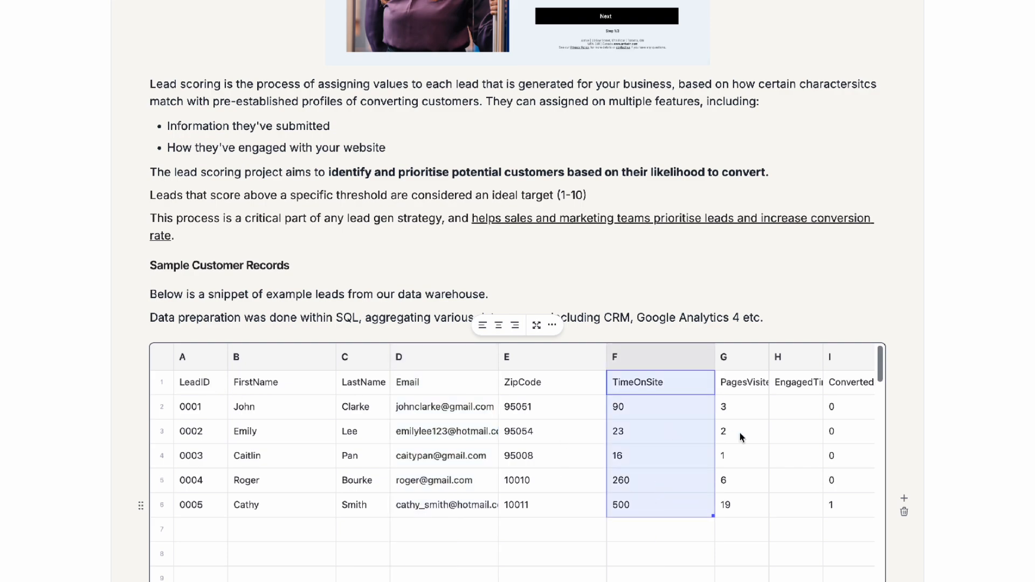
scroll(785, 425, "right", 1)
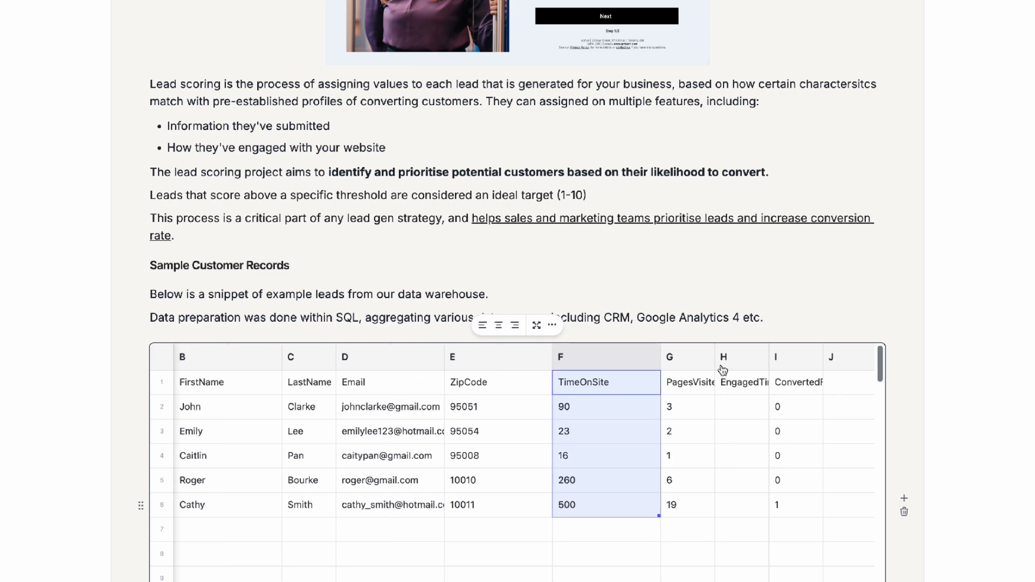
left_click_drag(717, 356, 770, 357)
scroll(741, 400, "right", 1)
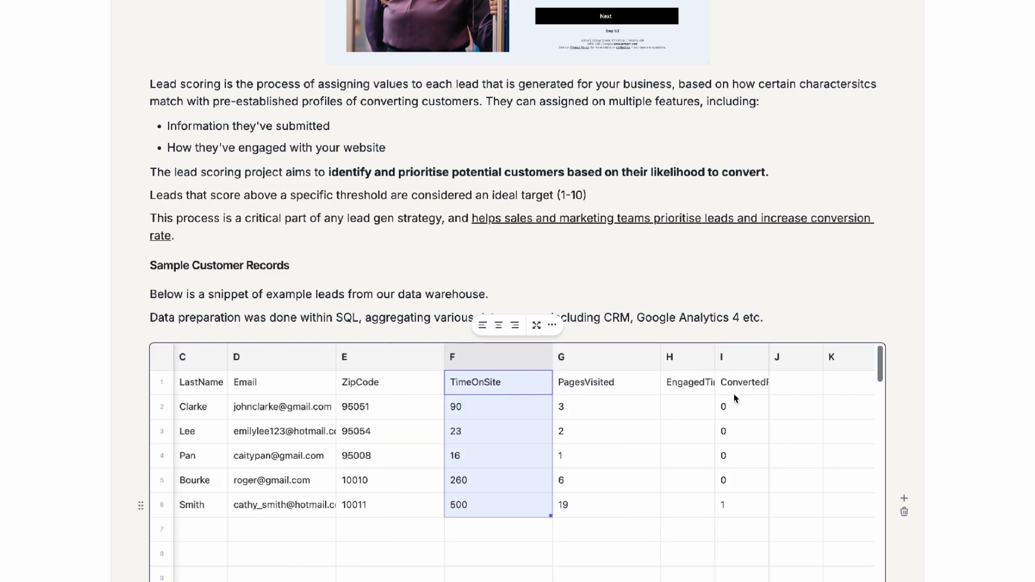
left_click_drag(713, 358, 769, 358)
left_click(808, 379)
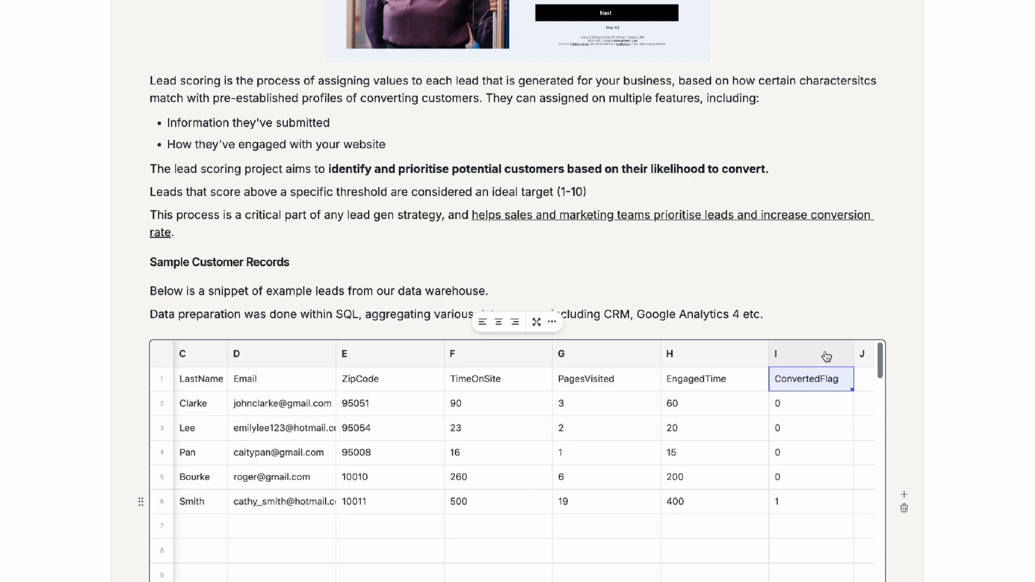
Look over the spreadsheet's header row from ConvertedFlag back to the first columns and select the FirstName header cell.
left_click_drag(789, 381, 119, 382)
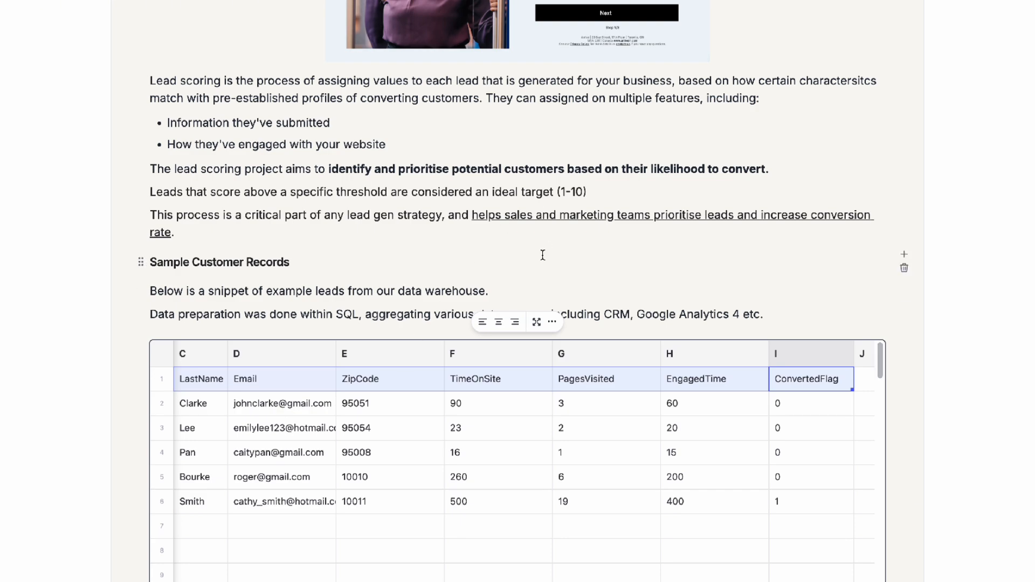
scroll(543, 255, "down", 1)
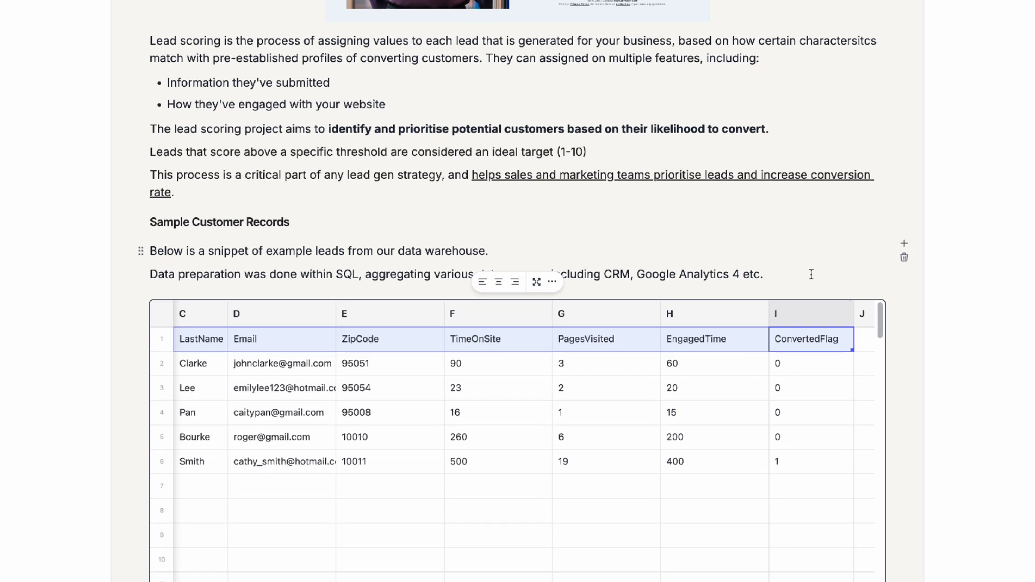
scroll(811, 274, "down", 2)
left_click_drag(381, 545, 335, 545)
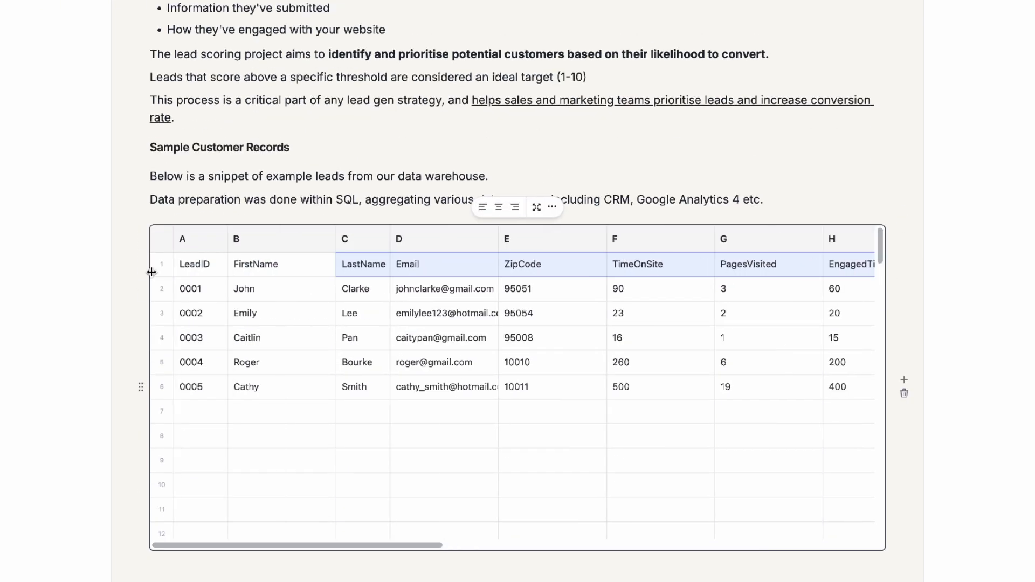
left_click(264, 265)
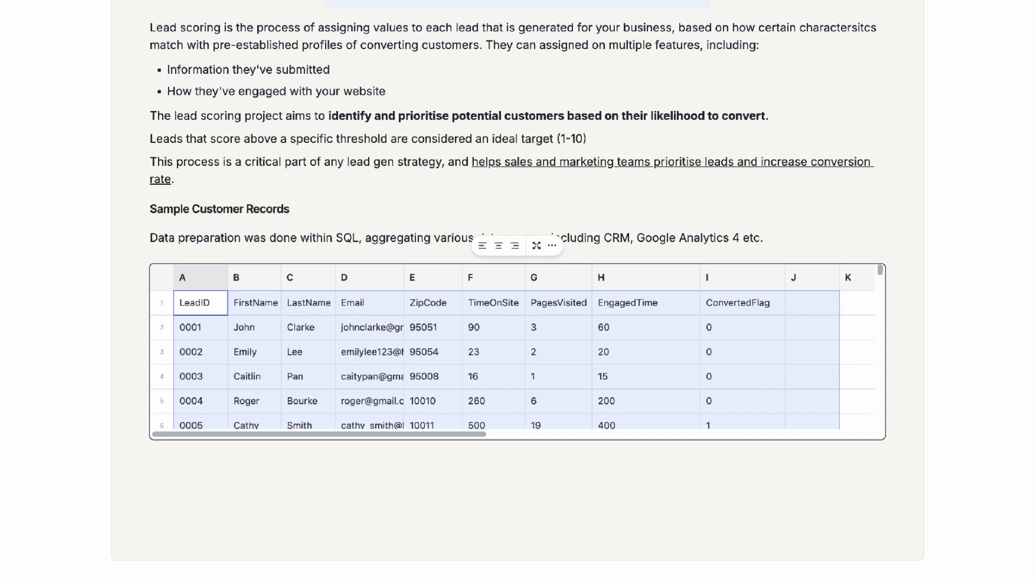
Add a "Modelling" heading below the spreadsheet with the sentence "The above leads were imported into Python and we ran a Logistic Regression Model.".
left_click(177, 465)
type("Modelling")
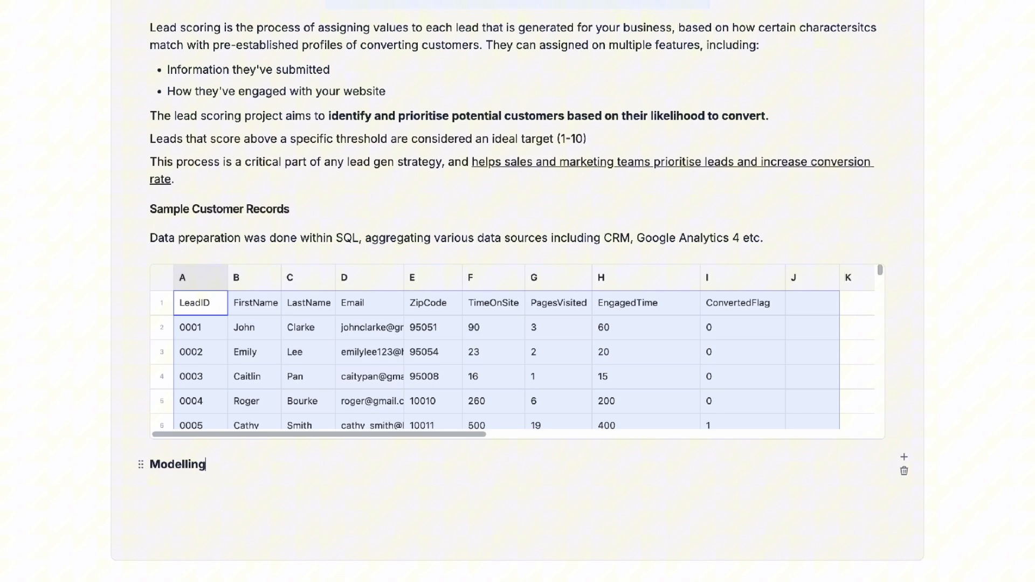
key("Return")
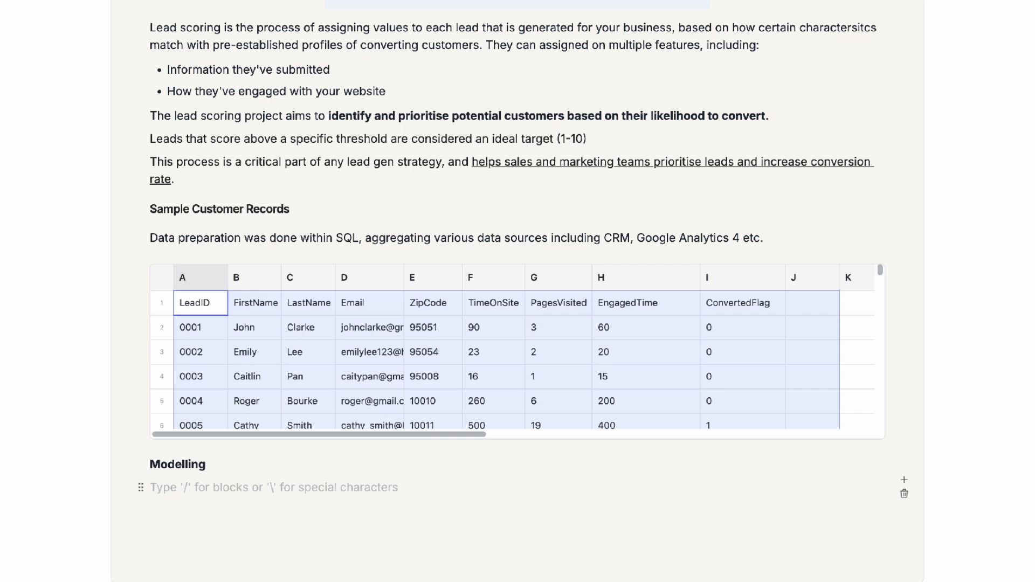
type("The above leads were imported into ")
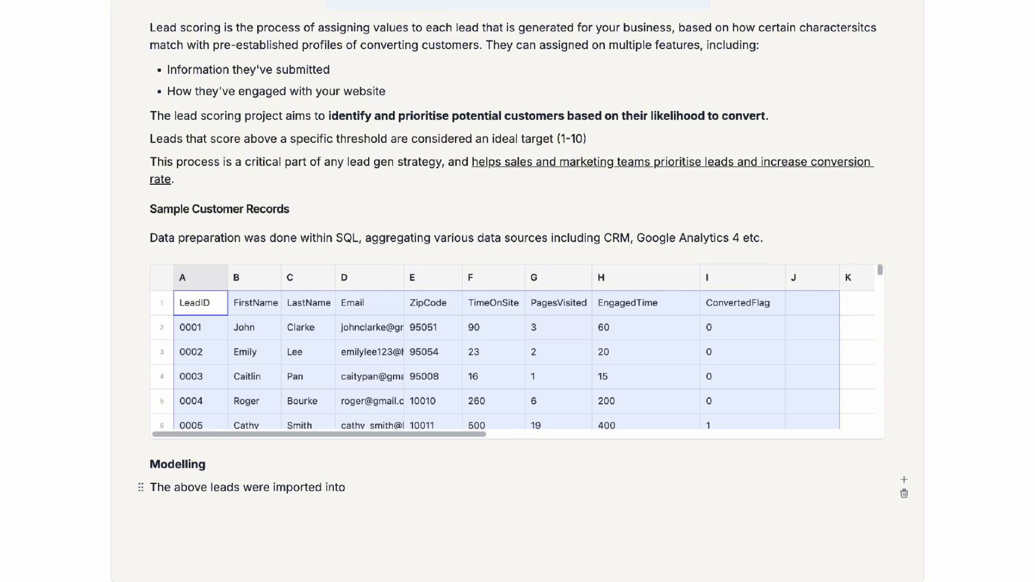
type("Python and we ran a Logistic Regression Model.")
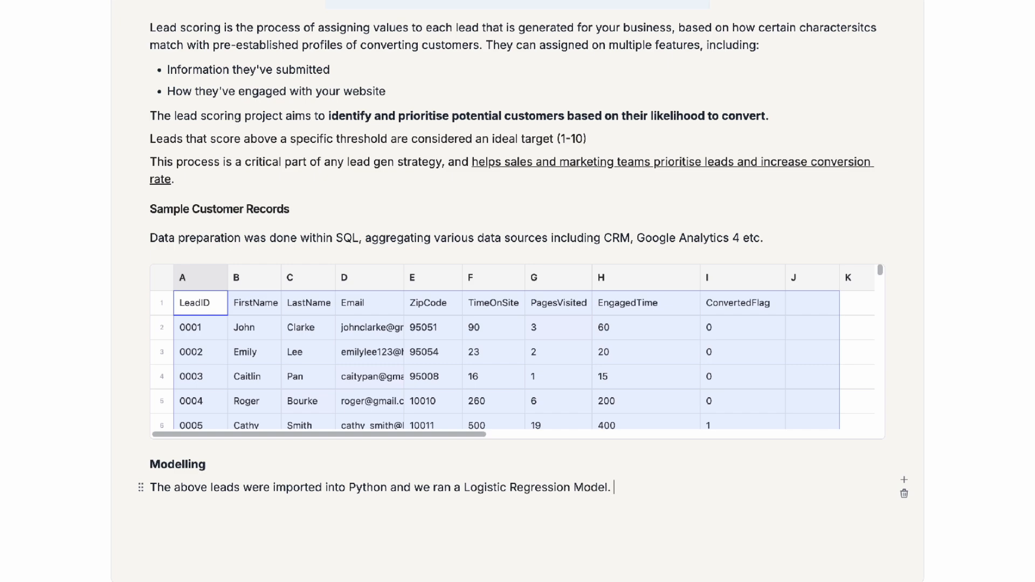
Insert a Code block below the modelling sentence and choose Python as its runnable language.
key("Return")
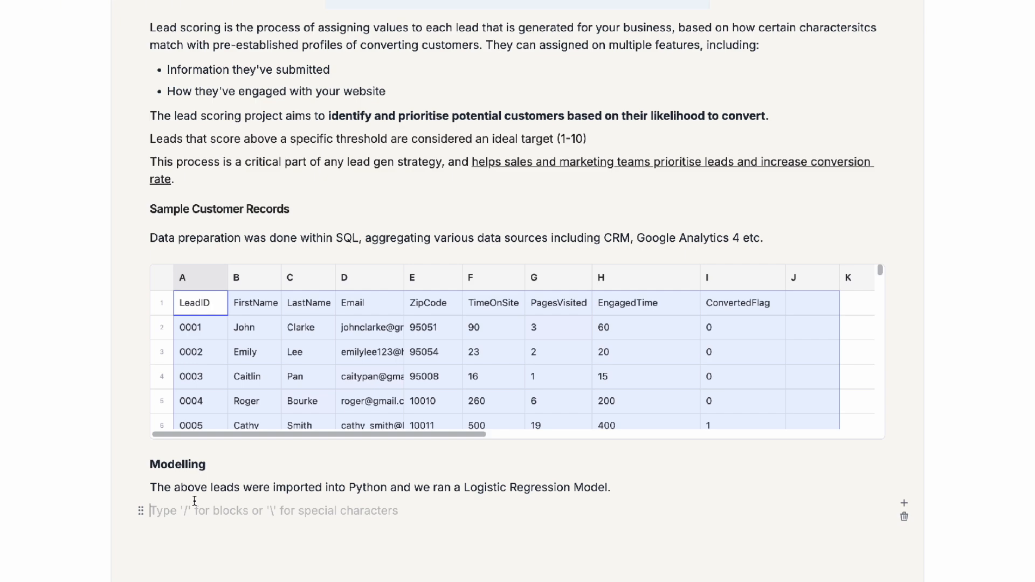
type("/")
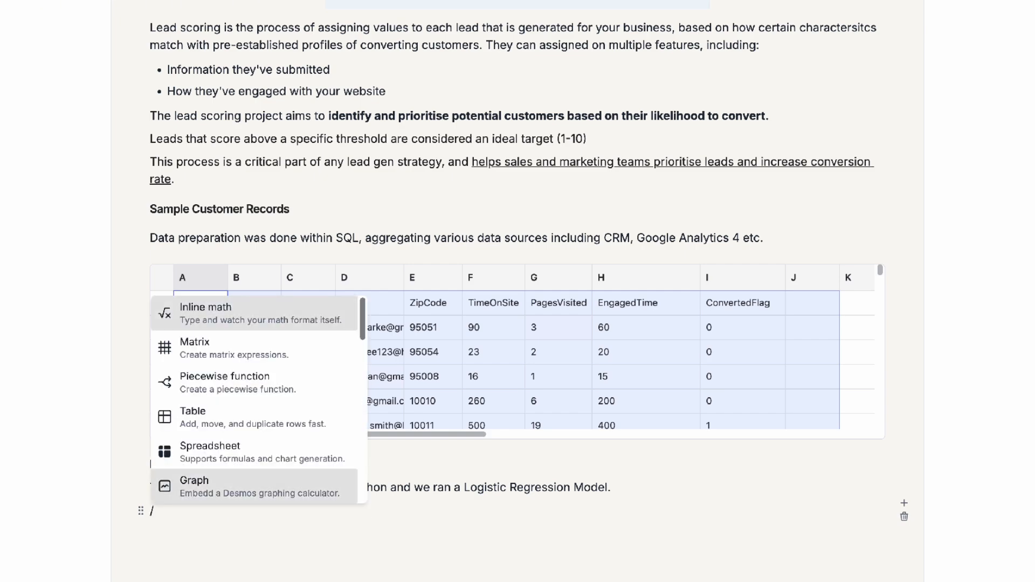
type("code")
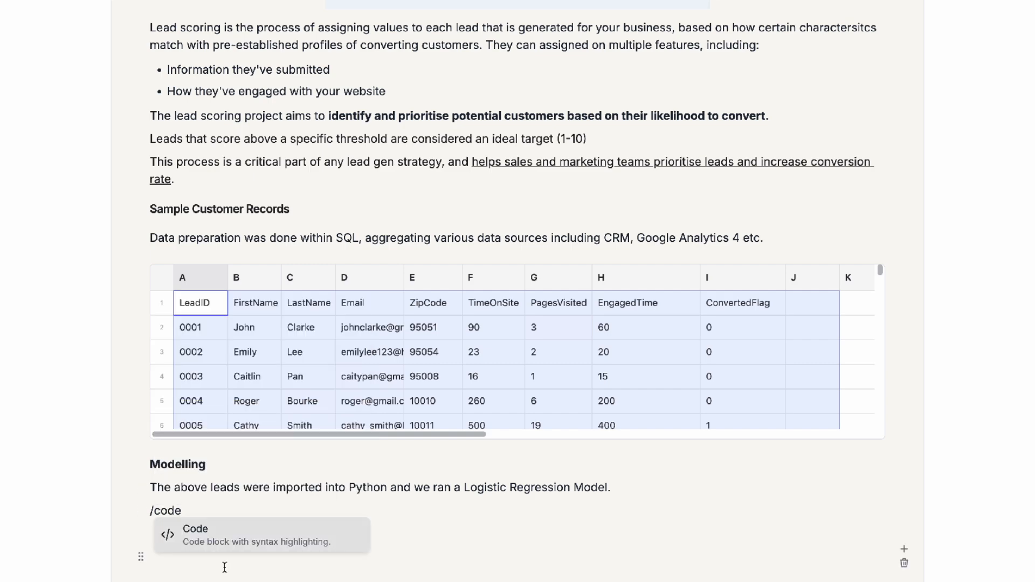
left_click(223, 547)
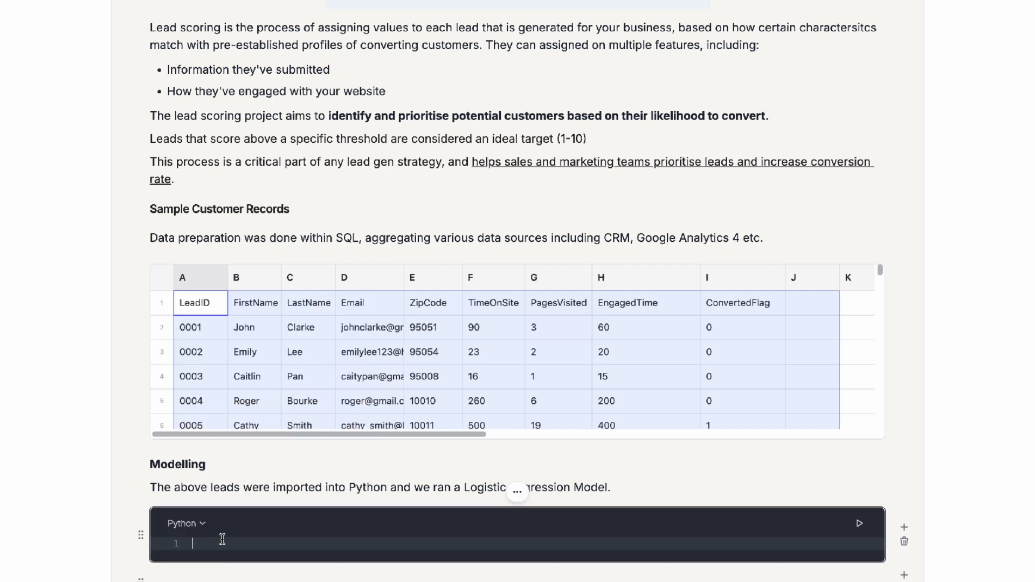
left_click(185, 523)
scroll(598, 460, "down", 2)
scroll(232, 425, "down", 2)
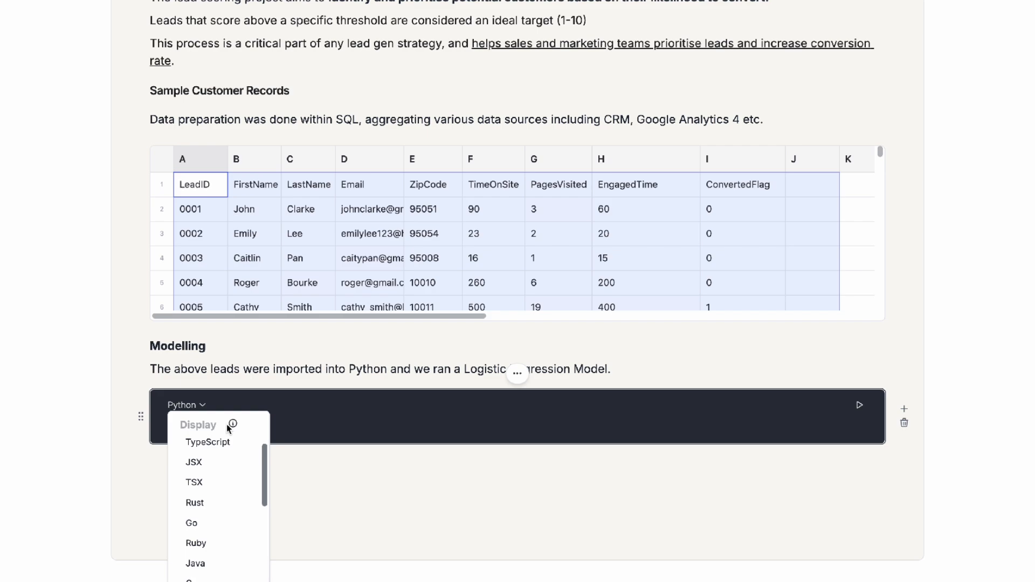
scroll(223, 442, "up", 2)
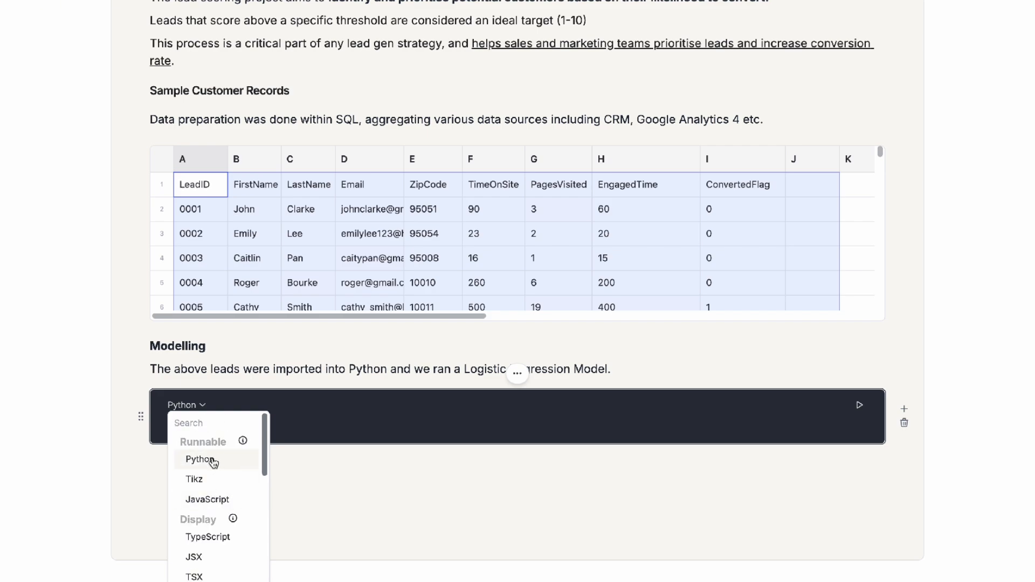
left_click(213, 460)
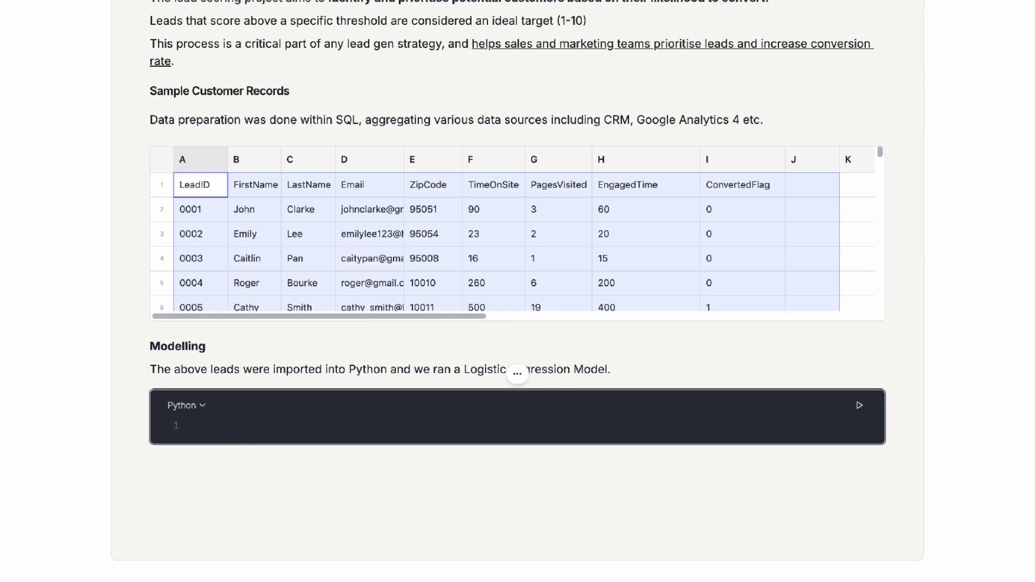
Paste the copied logistic regression script into the Python code block.
left_click(216, 428)
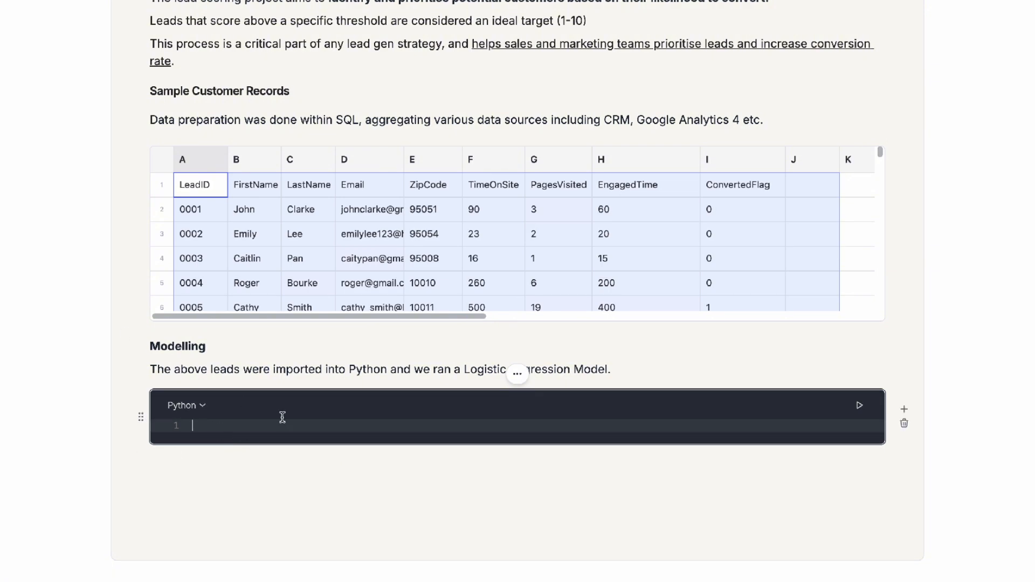
key("ctrl+v")
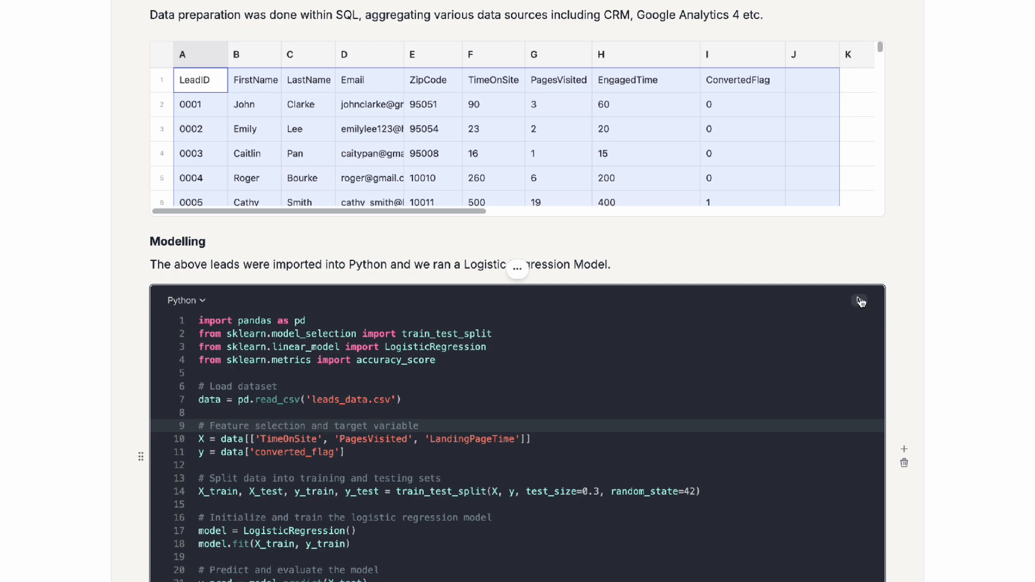
left_click(471, 337)
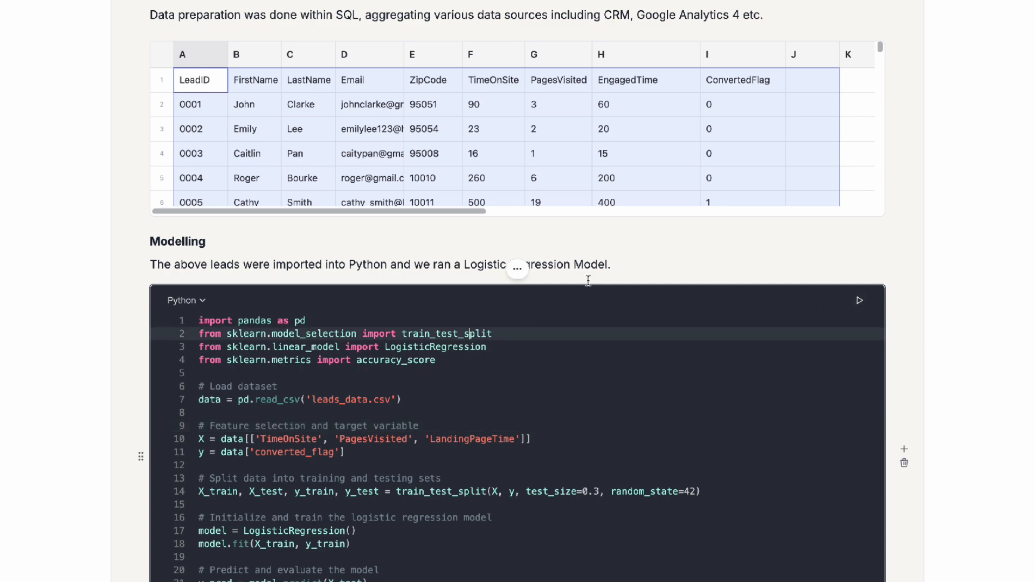
Examine the script's imports, the line loading leads_data.csv, and the feature columns TimeOnSite, PagesVisited and LandingPageTime.
scroll(612, 261, "down", 2)
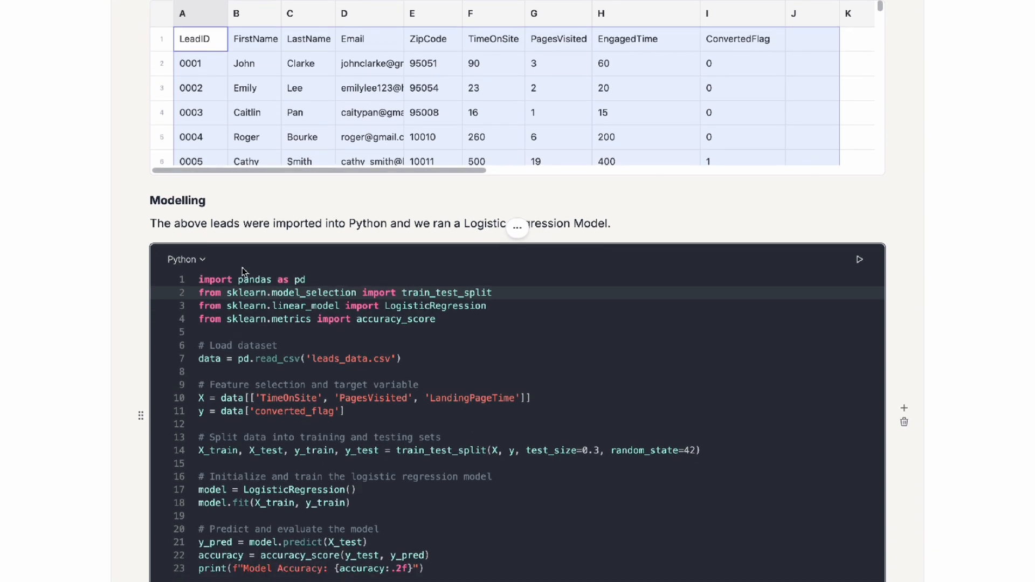
left_click_drag(199, 279, 452, 322)
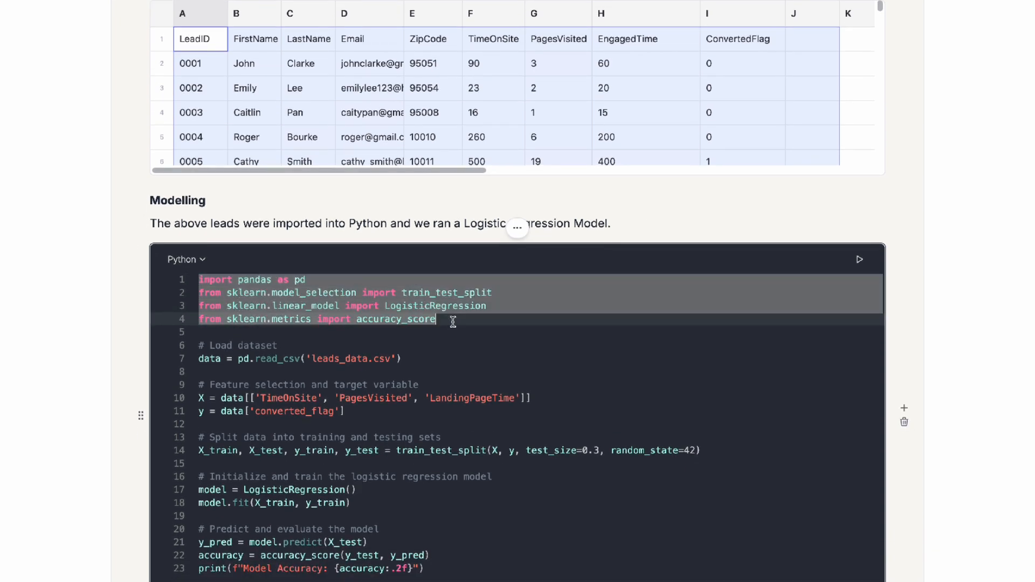
double_click(253, 292)
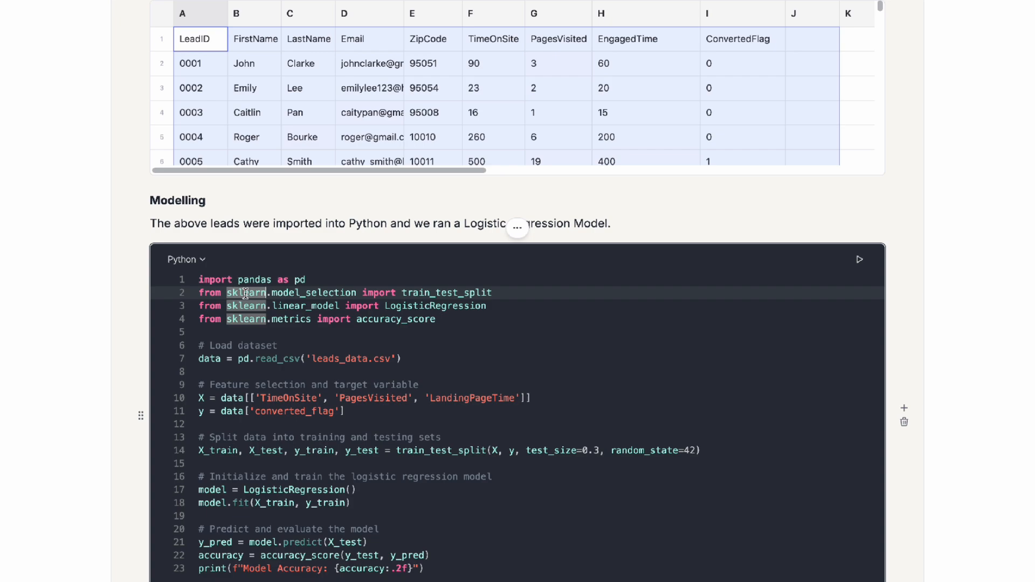
left_click_drag(458, 361, 191, 360)
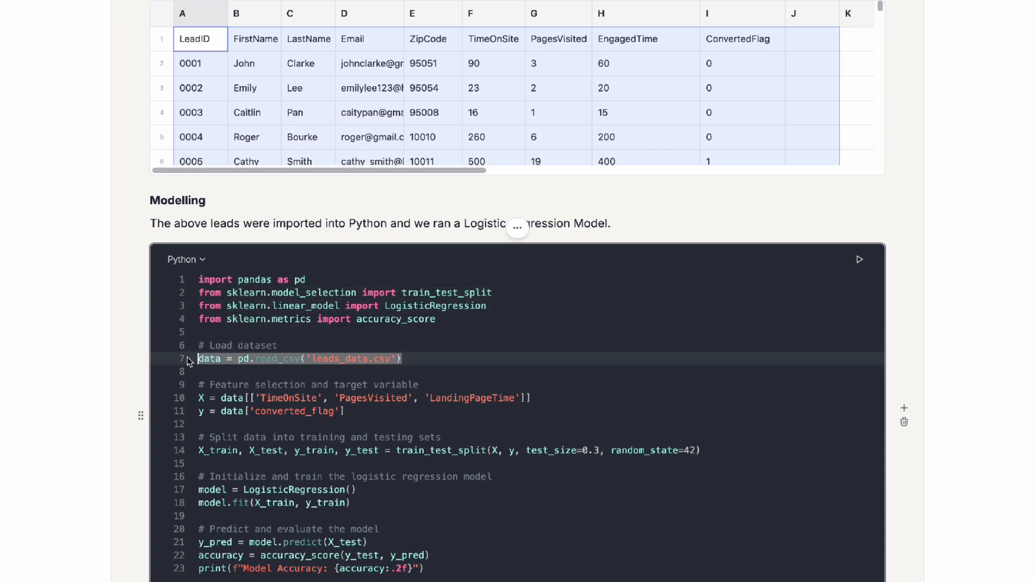
double_click(354, 359)
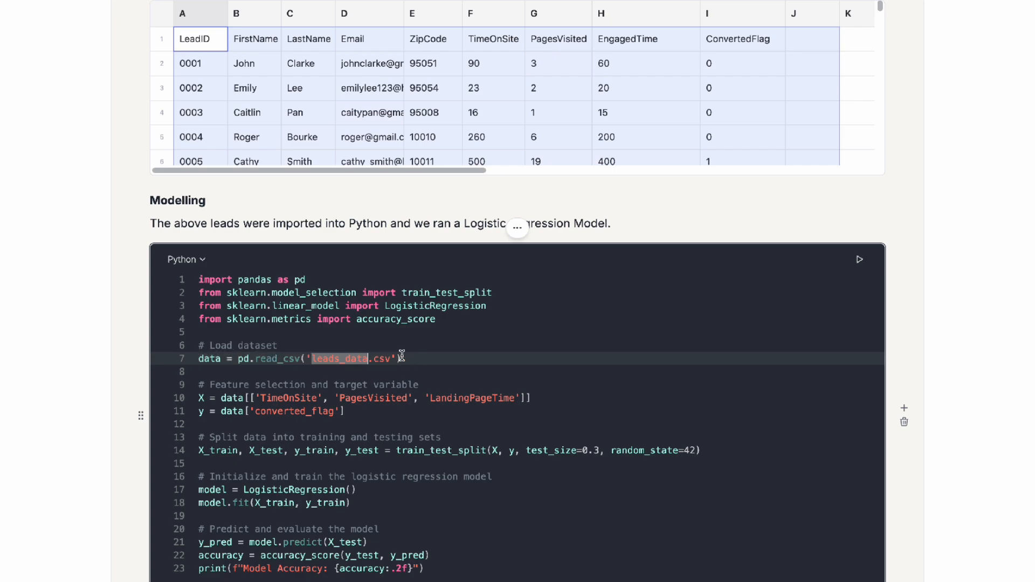
left_click(446, 360)
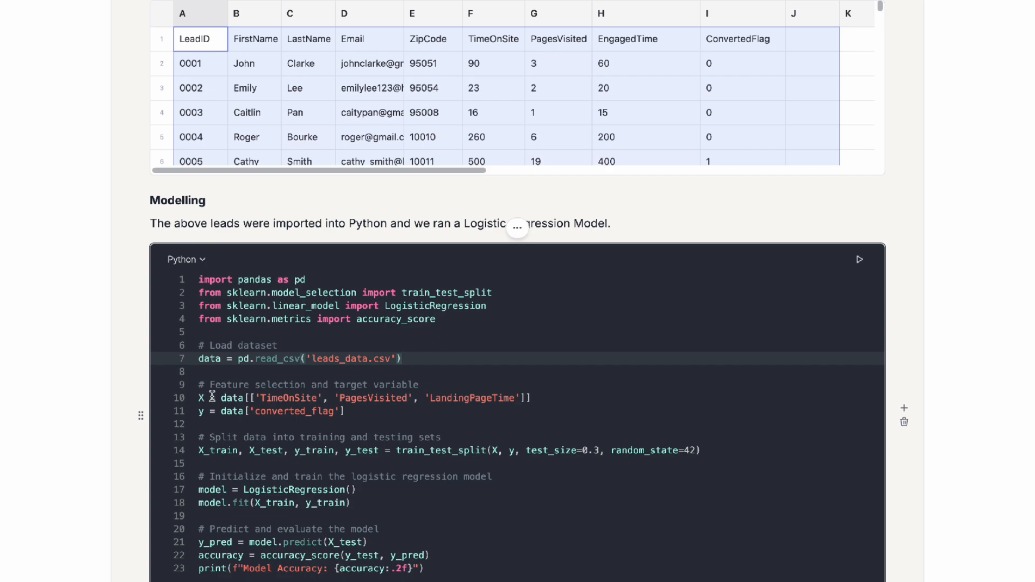
left_click_drag(212, 397, 532, 398)
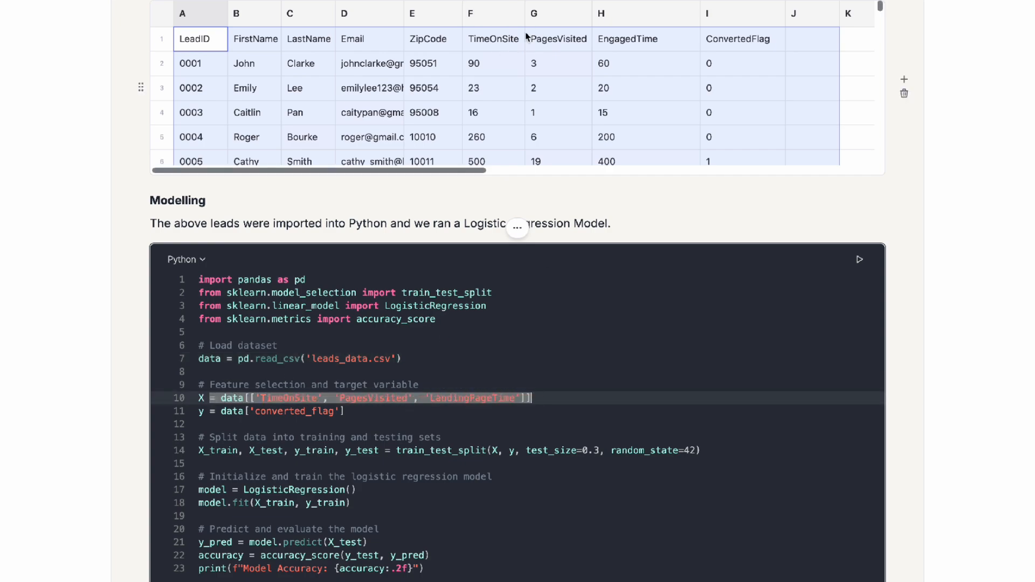
double_click(289, 398)
double_click(392, 397)
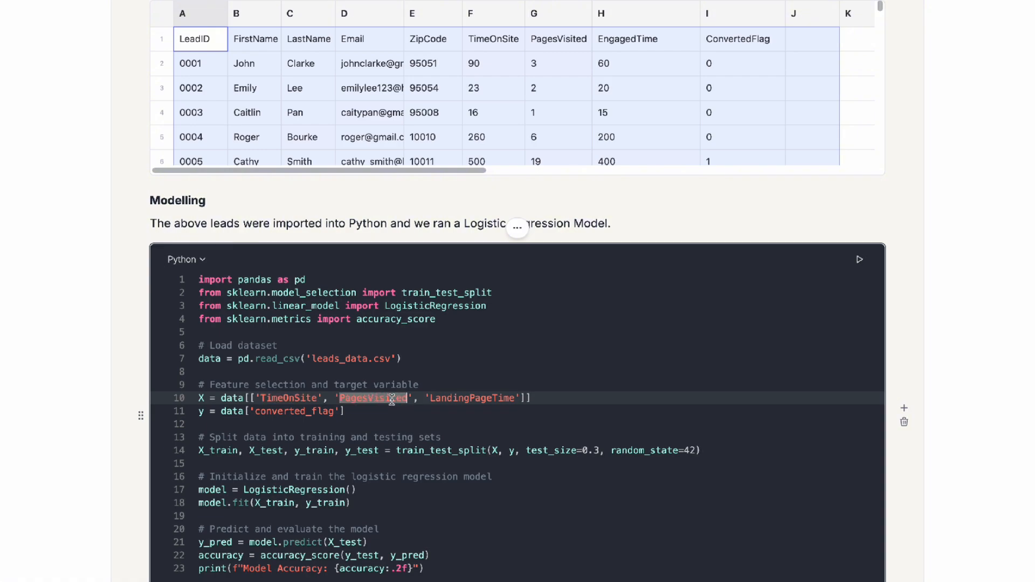
double_click(509, 397)
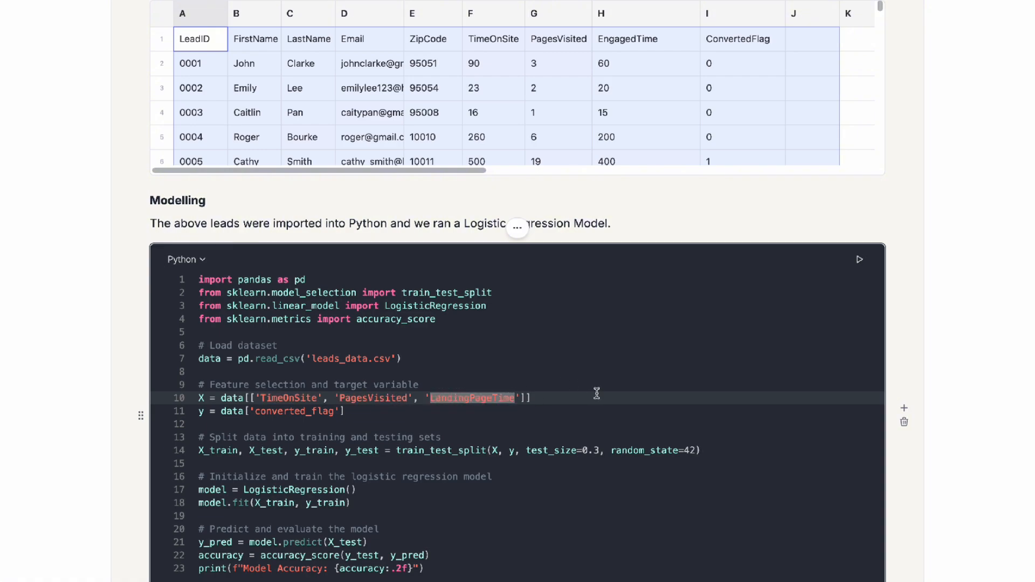
Examine the script's converted_flag target, the train/test split with its test_size, the model fitting lines and the prediction and accuracy lines.
left_click_drag(384, 412, 185, 415)
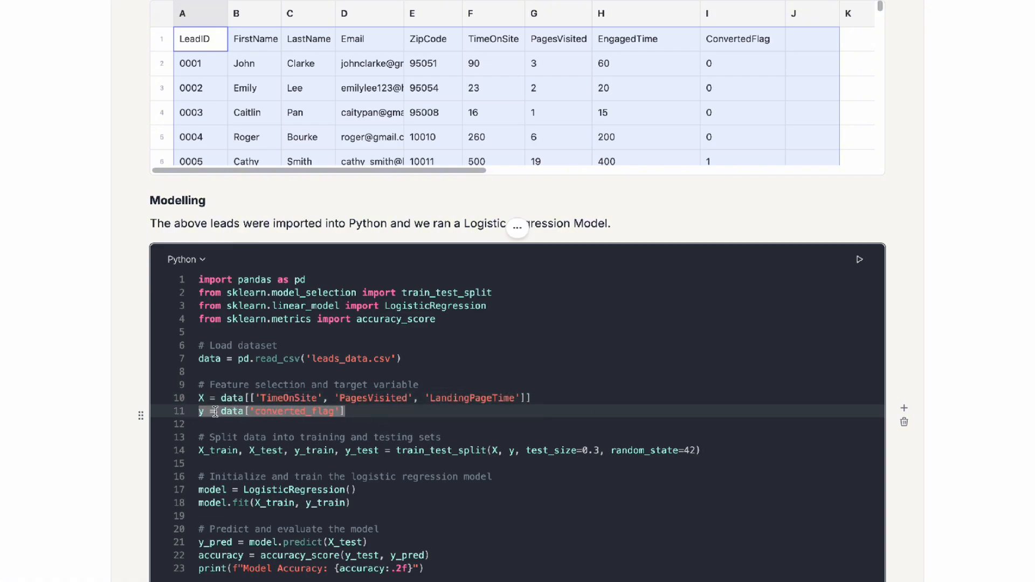
left_click(365, 411)
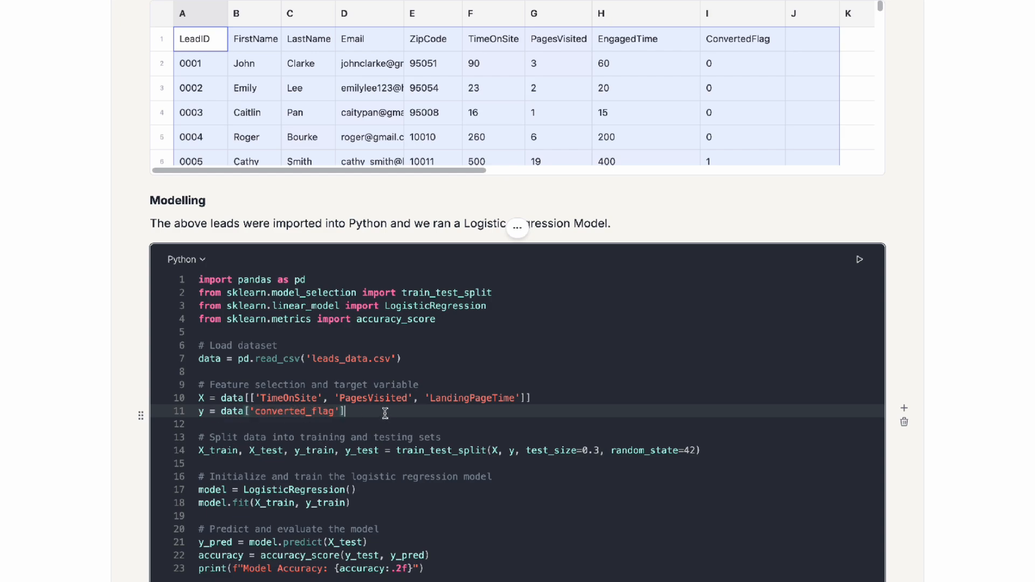
left_click_drag(380, 413, 191, 416)
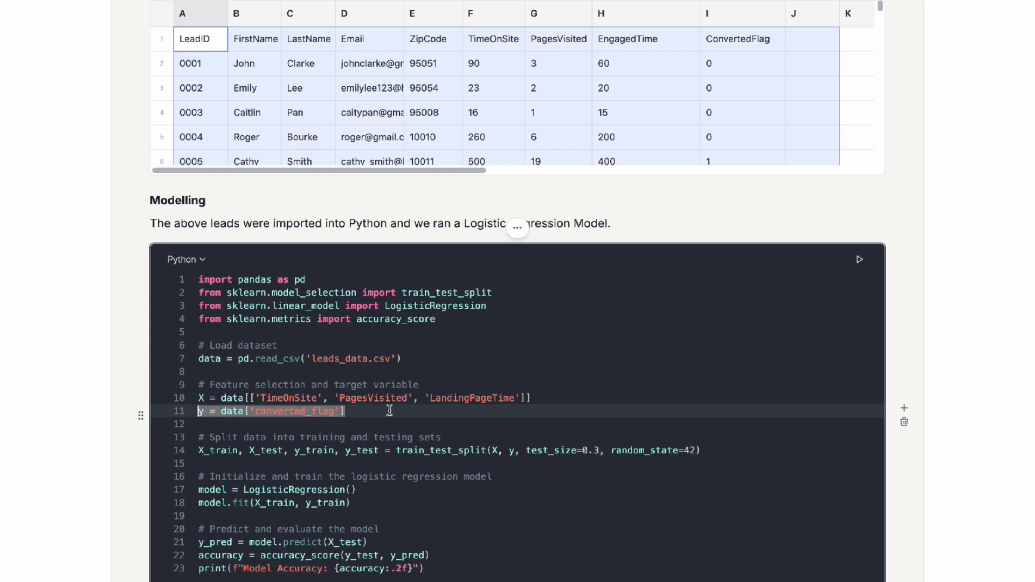
scroll(389, 410, "down", 2)
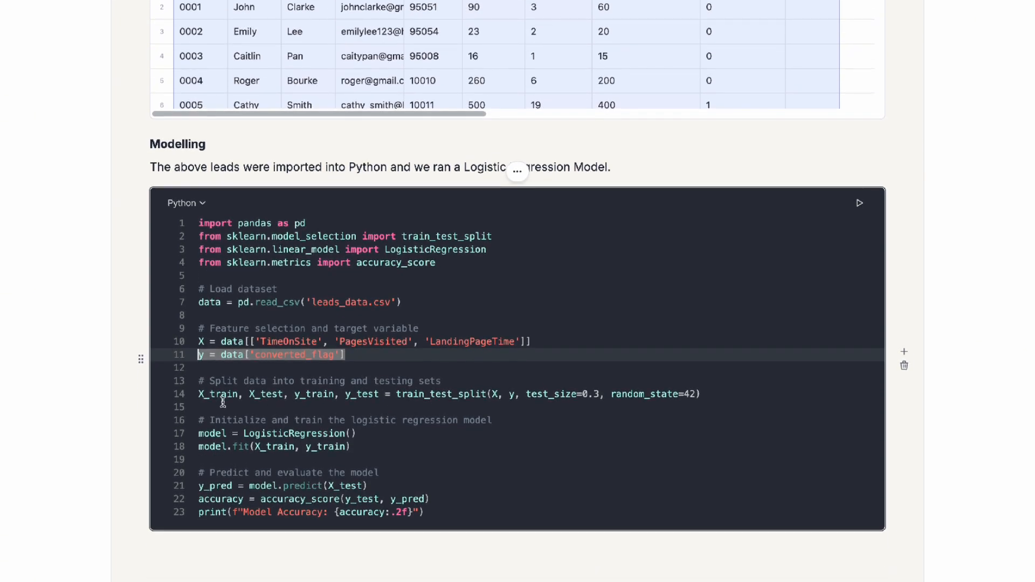
left_click_drag(199, 395, 758, 393)
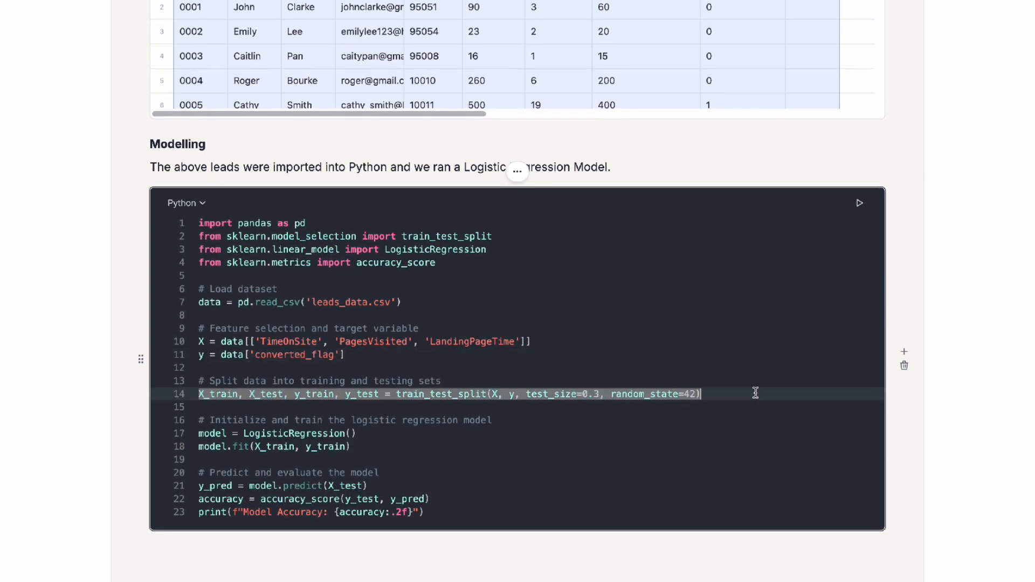
left_click(760, 393)
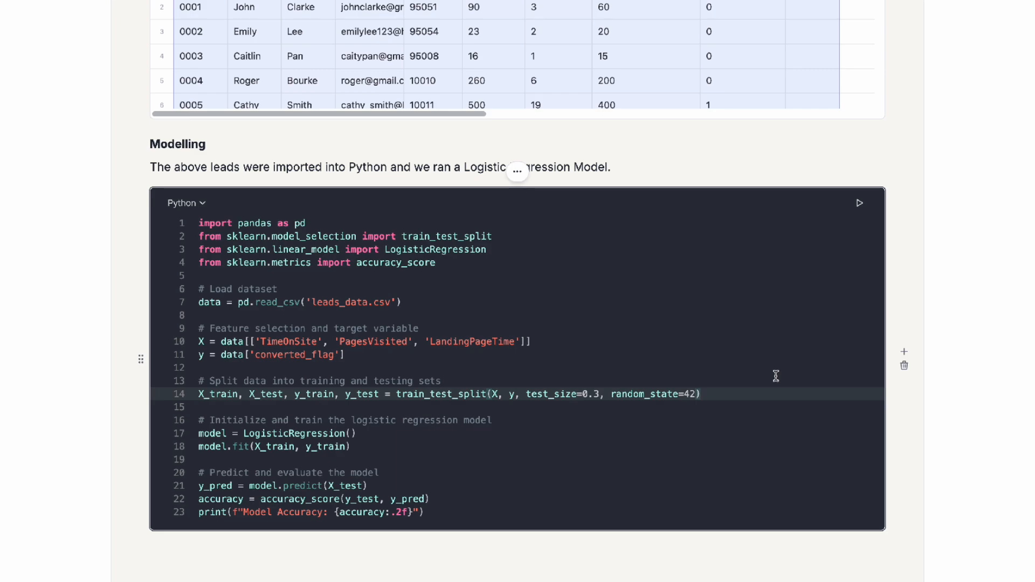
left_click_drag(527, 394, 598, 393)
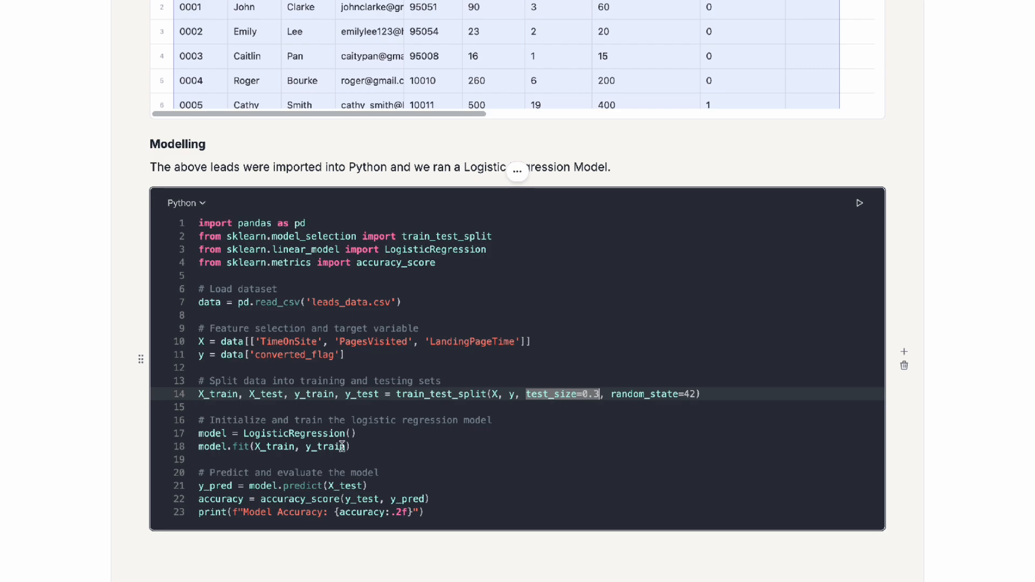
left_click_drag(383, 446, 160, 431)
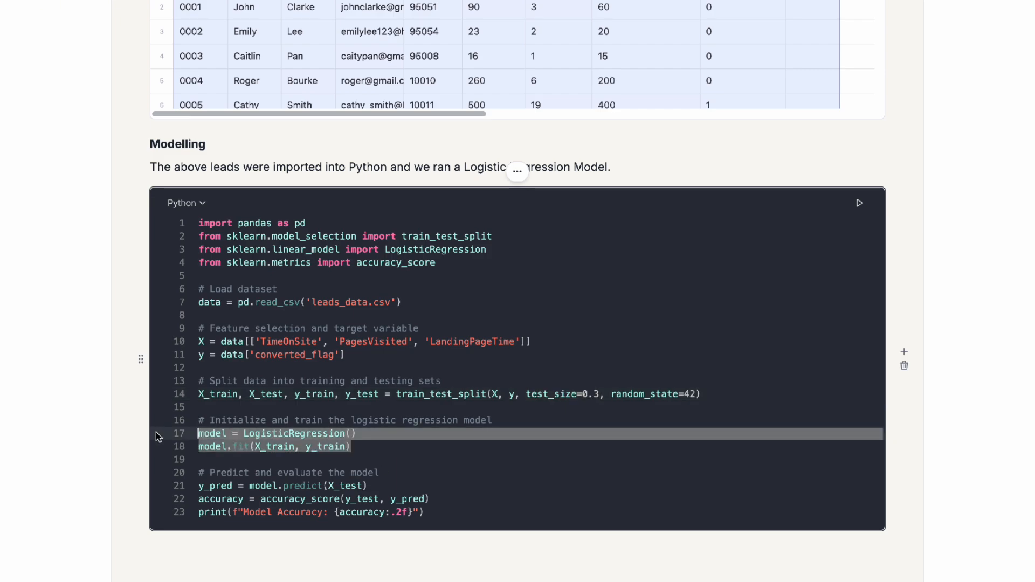
left_click_drag(198, 472, 450, 515)
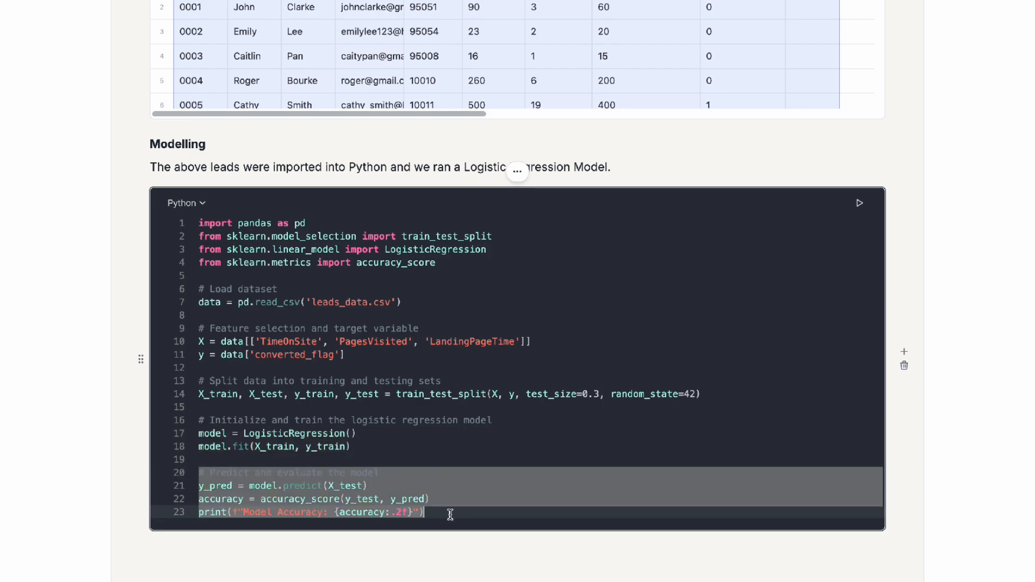
left_click(503, 515)
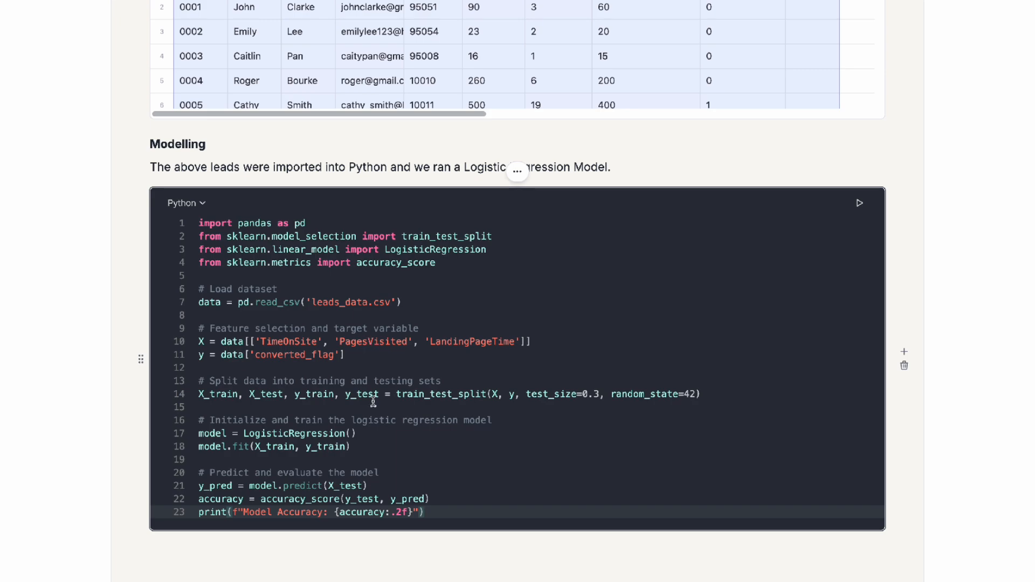
Add a bold heading "The Variable Selection Process" below the Python code block.
scroll(203, 524, "down", 2)
left_click(191, 487)
left_click(183, 464)
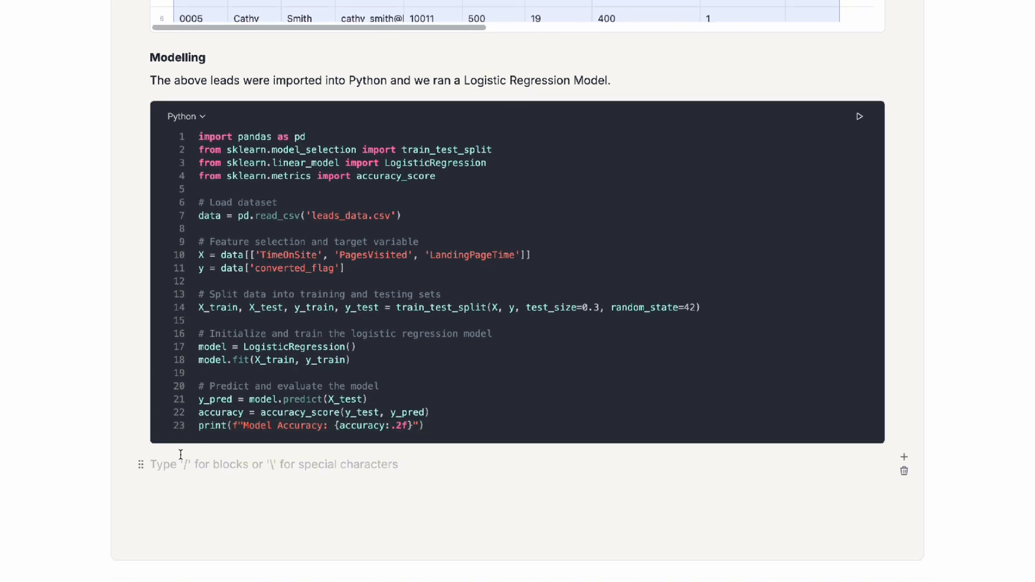
type("The Variable")
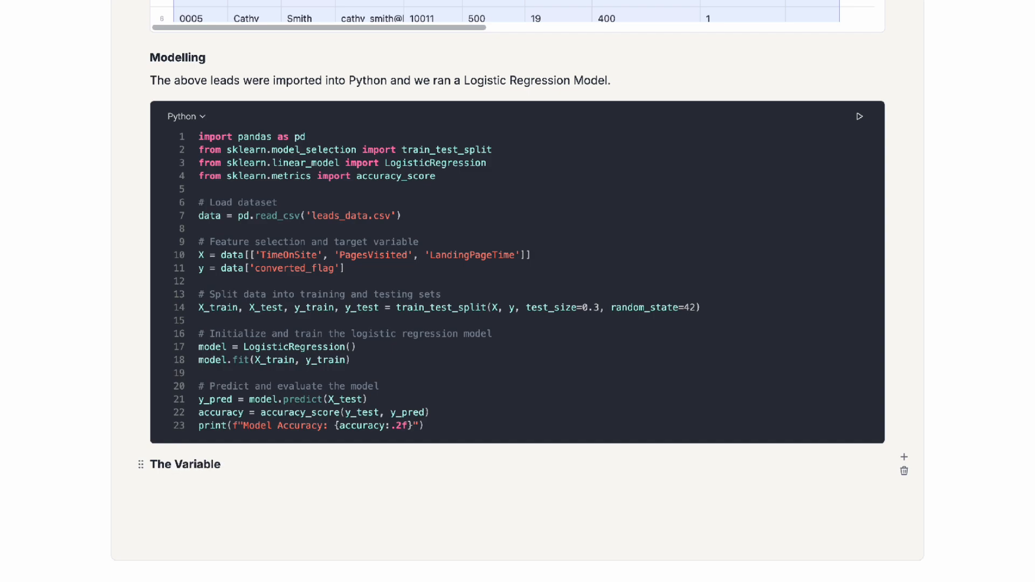
type(" Selection Process")
key("Return")
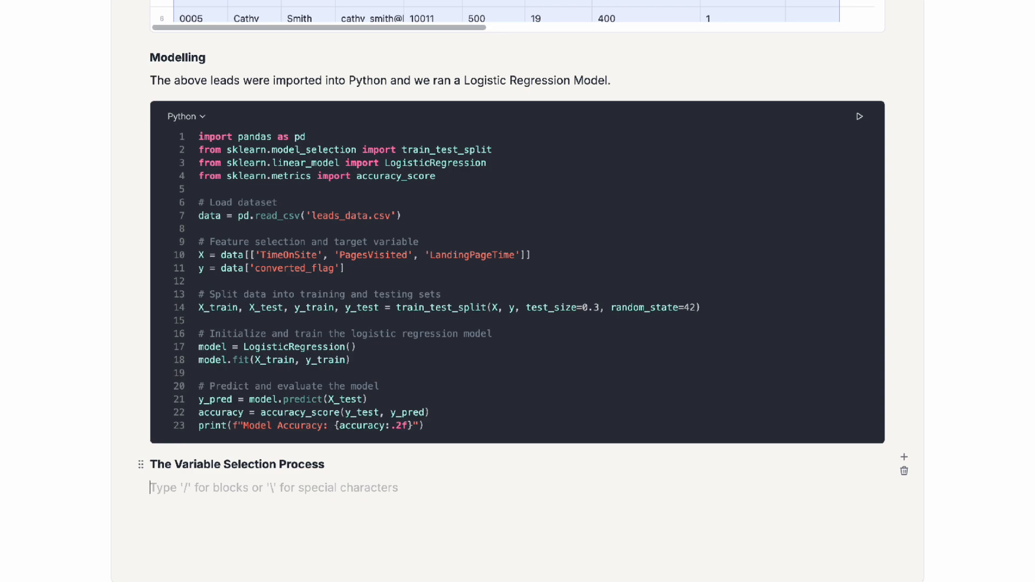
Write the sentence '28 input variables were tested for correlations to whether a "sales conversion" occured.' under the new heading.
type("2")
key("BackSpace")
type("28")
key("BackSpace")
key("BackSpace")
type("28")
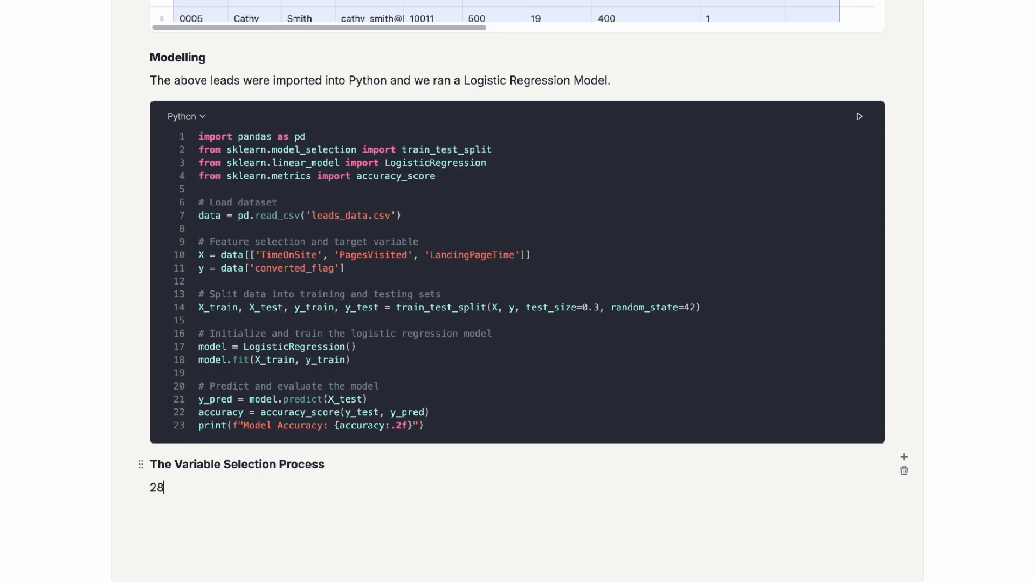
type(" input variables were tested for co")
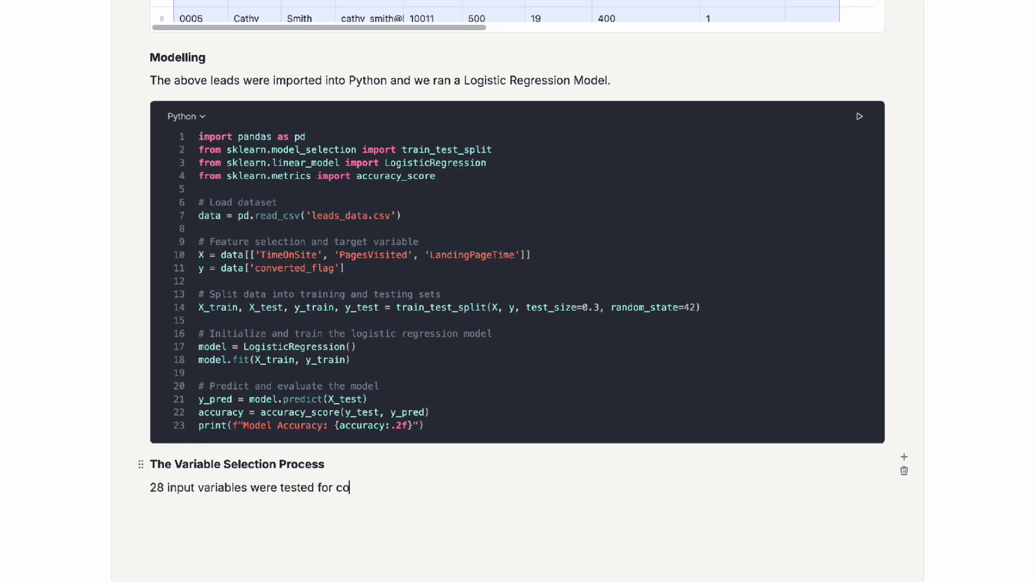
type("rrelations to whether a \"sales co")
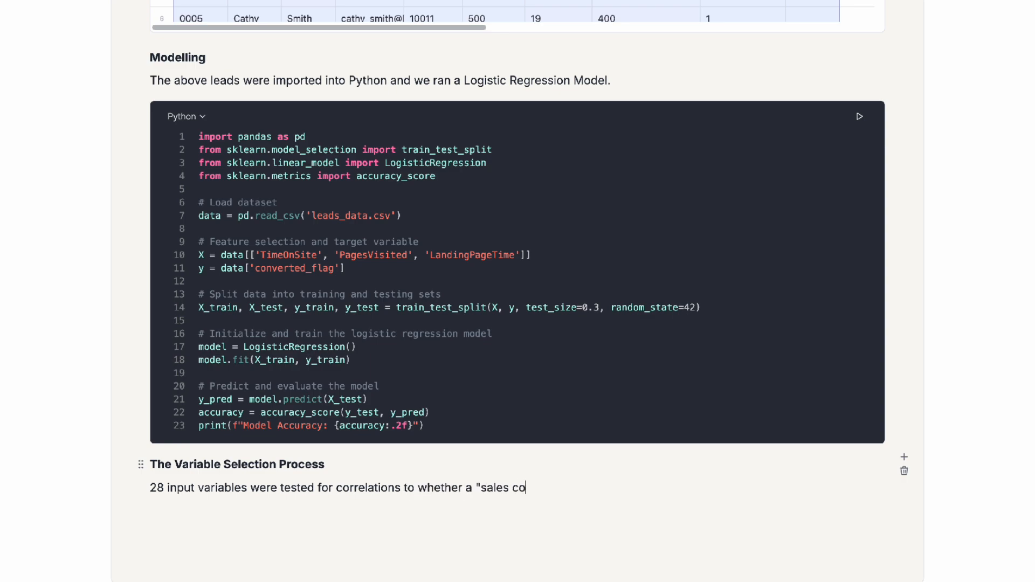
type("vner\"")
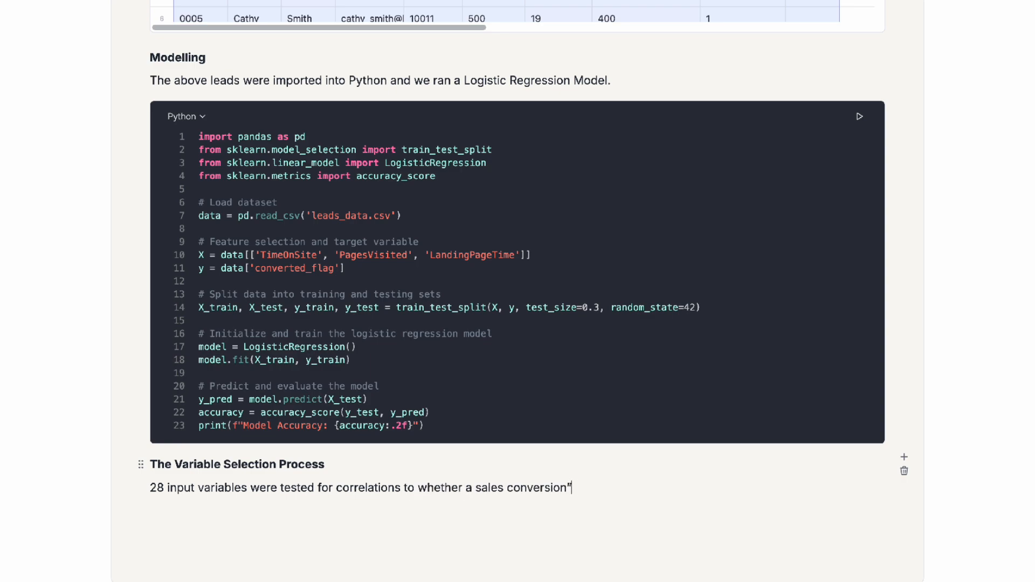
type(" occured.")
Compare the script's converted_flag target with the ConvertedFlag column in the spreadsheet.
double_click(293, 268)
scroll(732, 82, "up", 3)
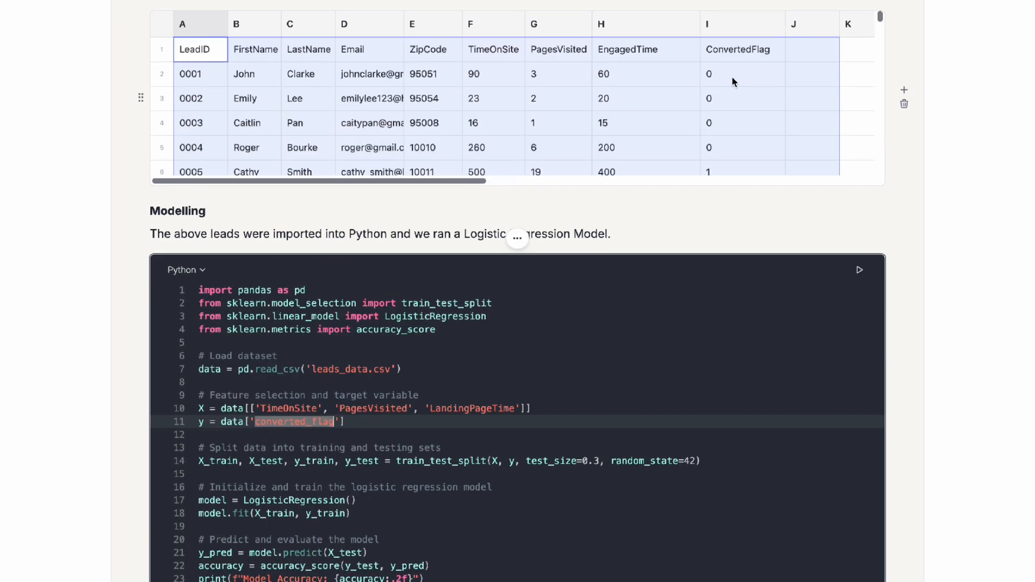
left_click(732, 81)
scroll(755, 101, "down", 4)
scroll(735, 92, "up", 3)
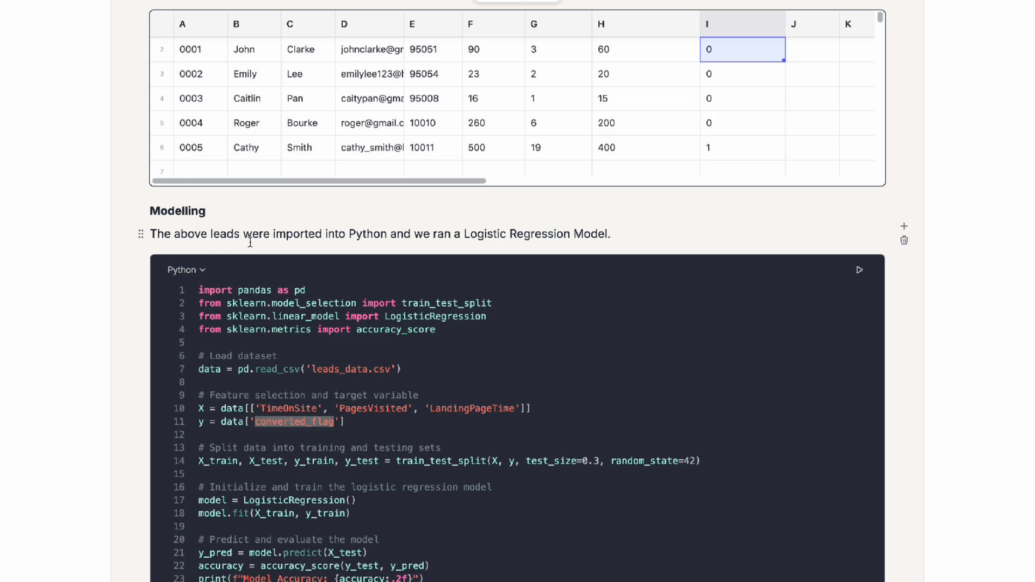
scroll(433, 242, "down", 3)
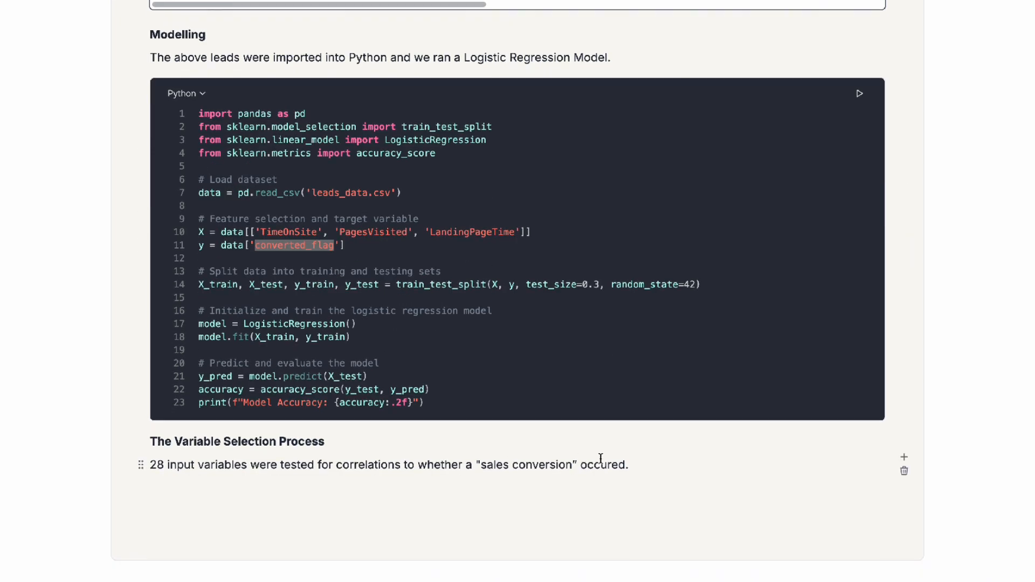
Add the line "The top 4 variables were selected based on discrimnatory power, and each bucketed into intuitives segments and converted into binary (0/1) variables.".
left_click(660, 464)
key("Return")
type("The top ")
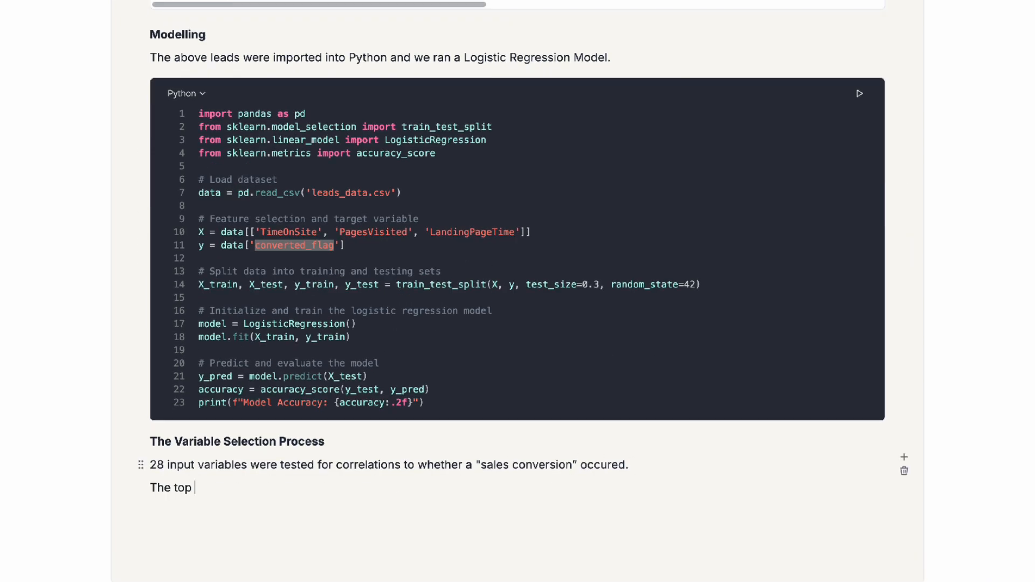
type("4 variables were selected based o")
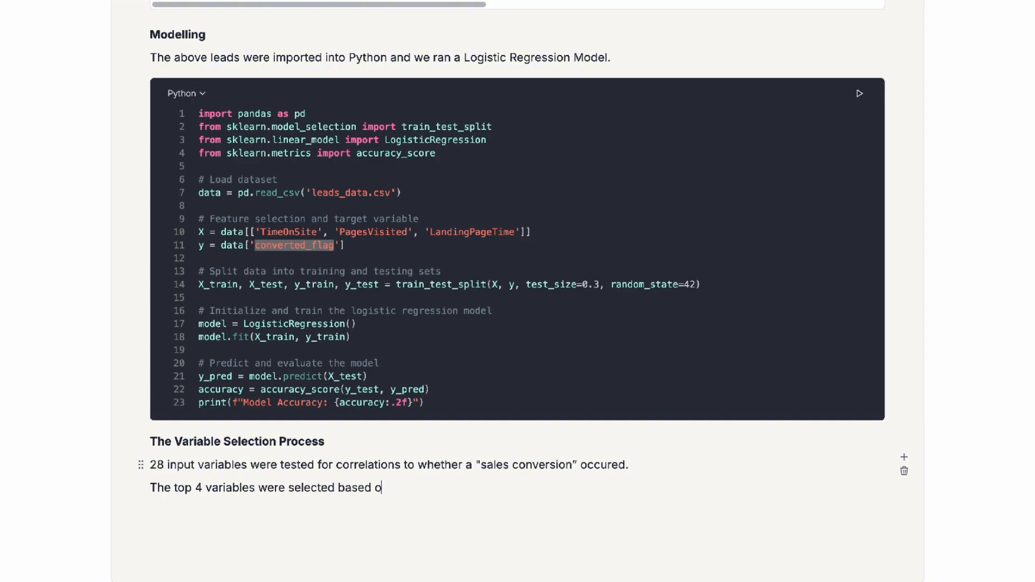
type("n discrimnatory p")
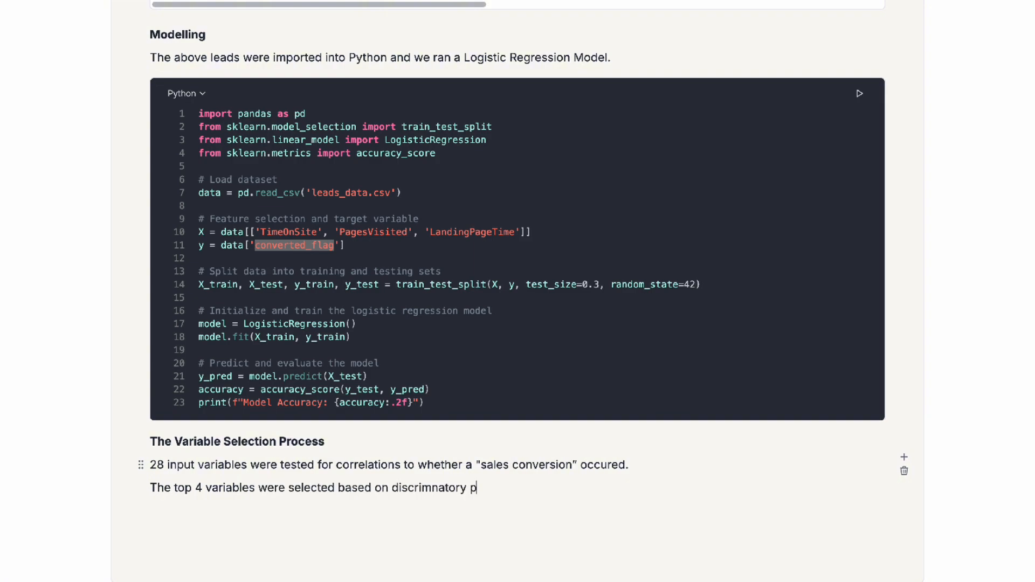
type("ower, and each bucke")
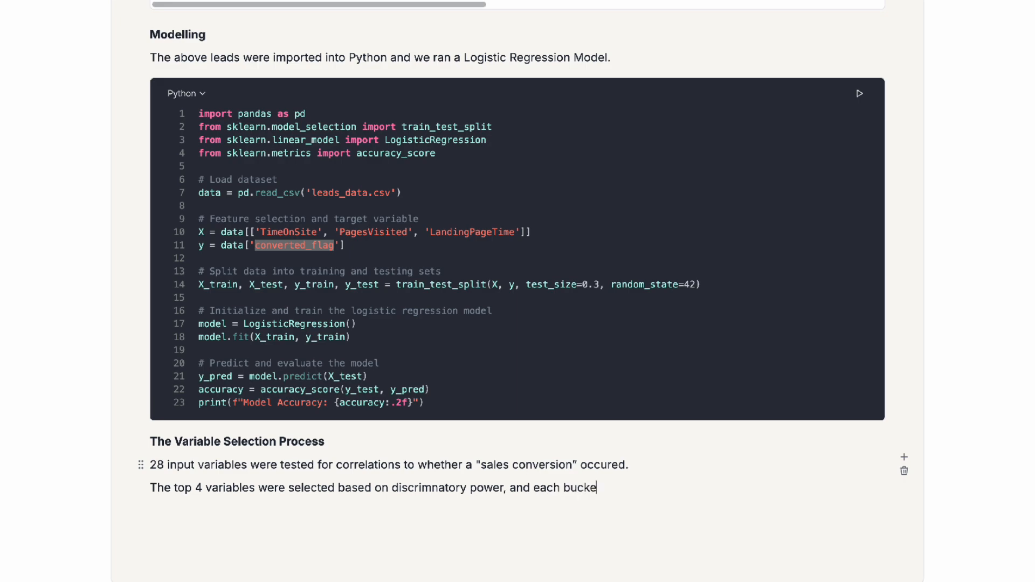
type("ted into intuitives ")
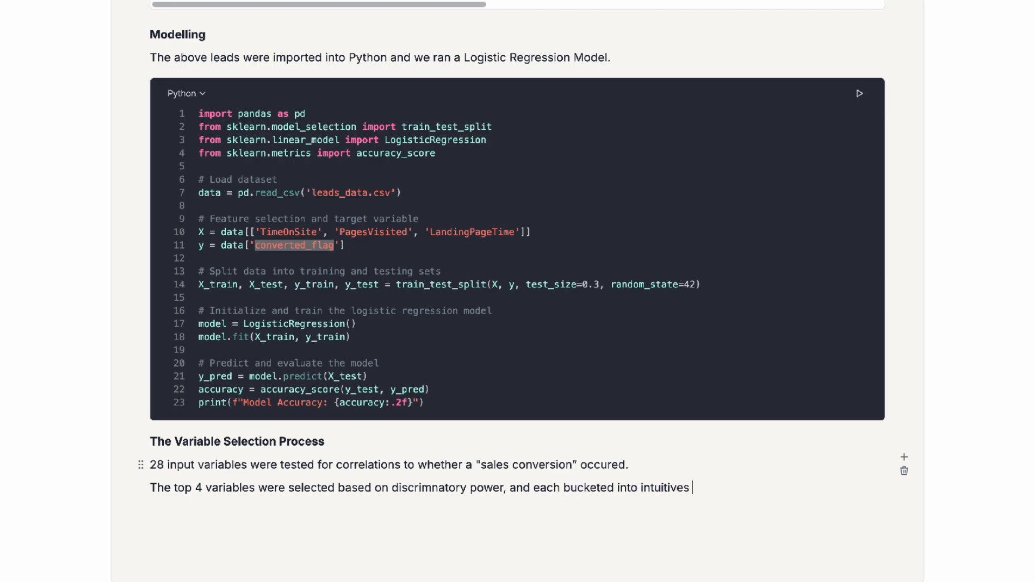
type("segments and conver")
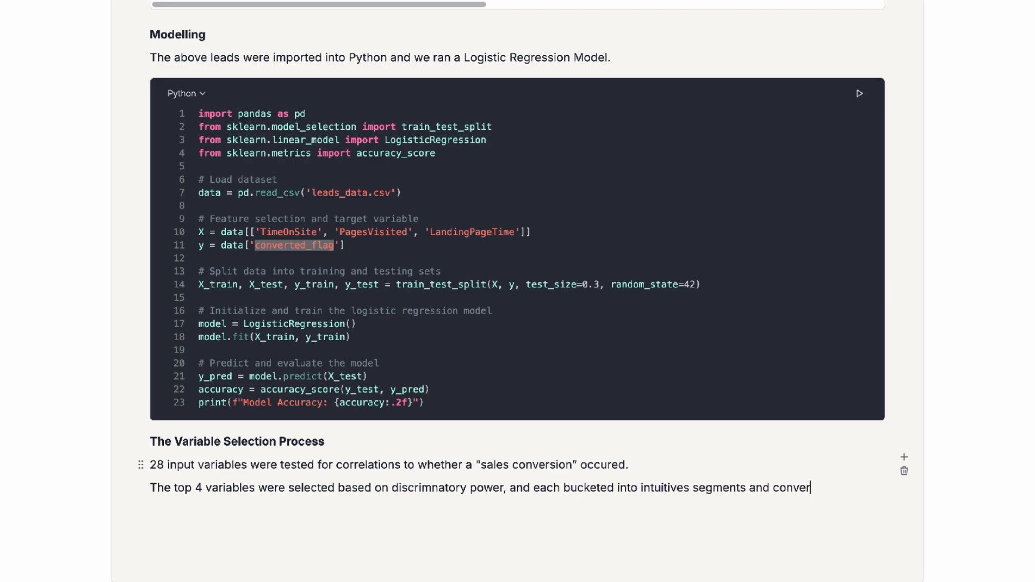
type("ted into binary (")
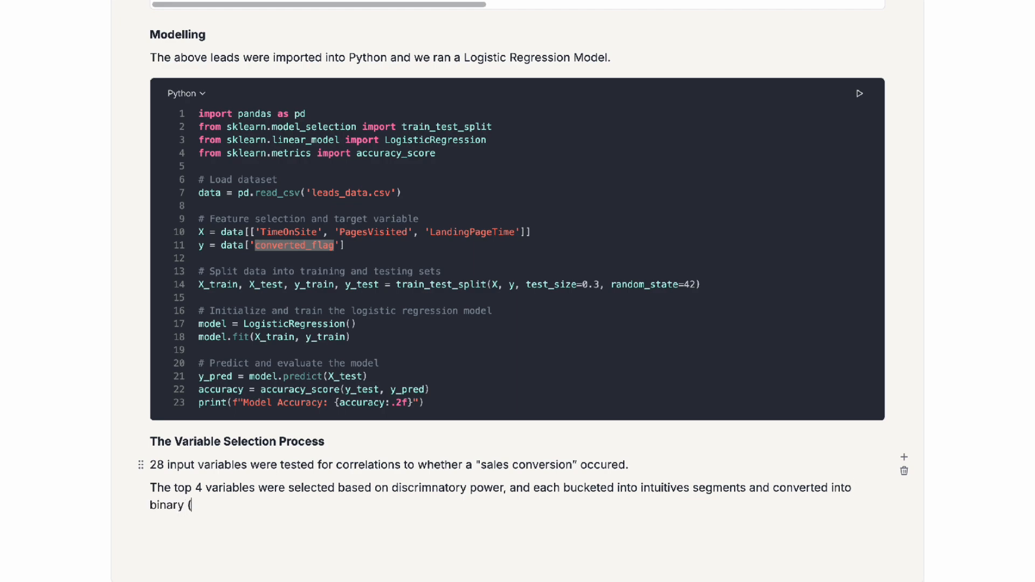
type("0/1) variables.")
Add the bullet "Time on Page: The longer a person spends on the website, the more likely they are to become a customer", italicizing the explanation.
key("Return")
type("-")
type(" Time on Page")
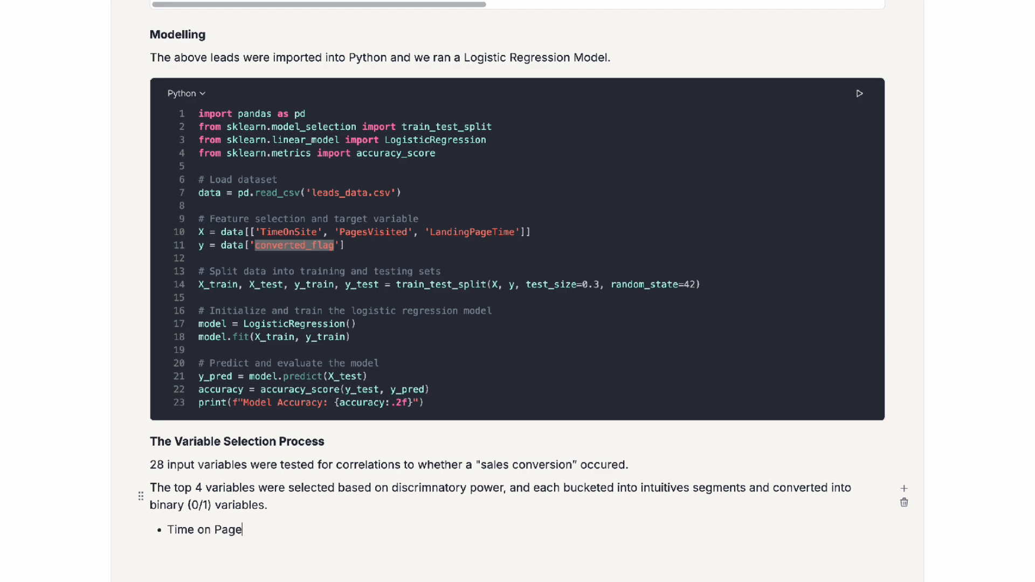
type(":")
key("ctrl+i")
type("The longer a c")
key("BackSpace")
type("person spends on the w")
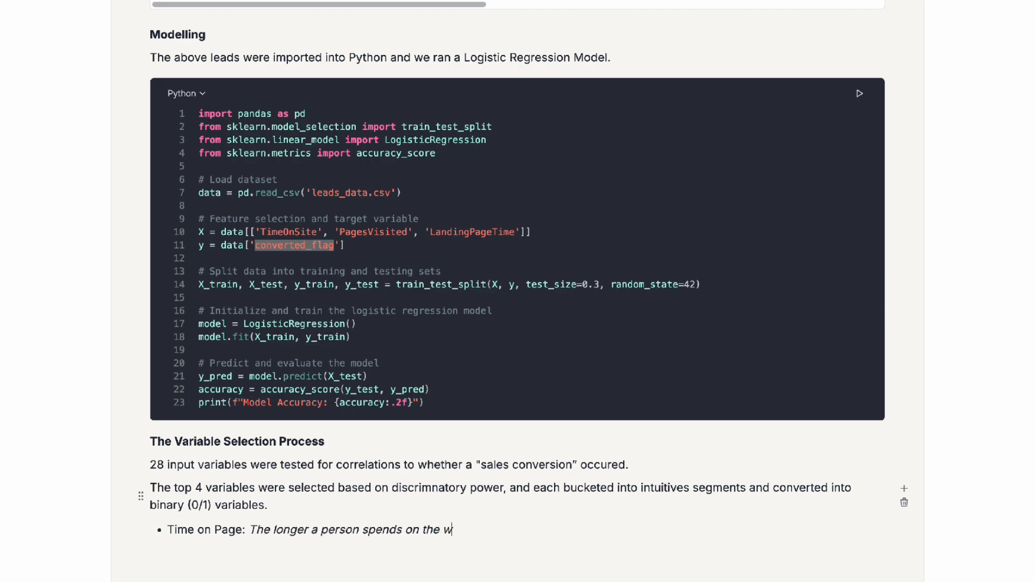
type("bebsite, the more likely they are to")
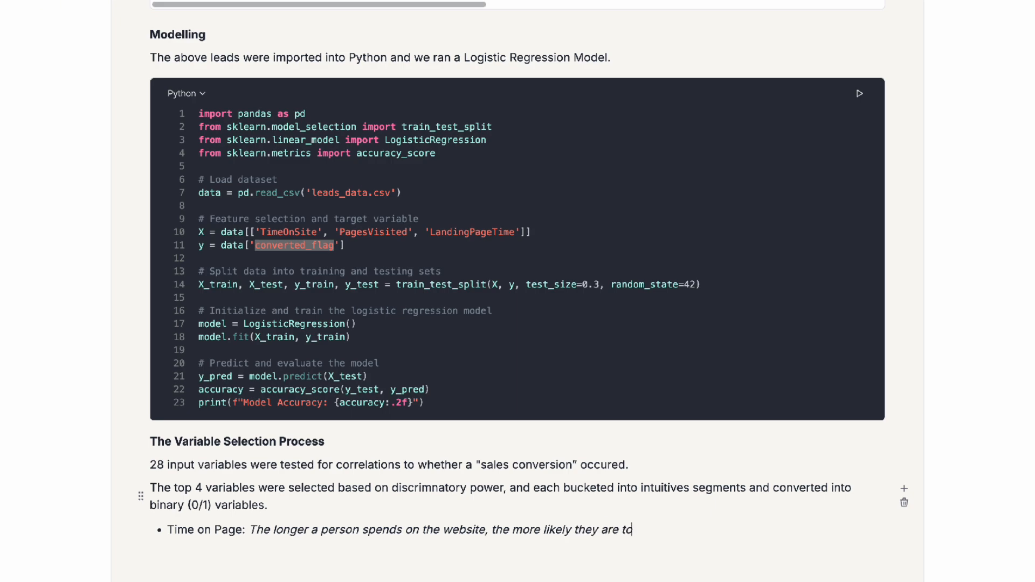
type(" become a customer")
key("Return")
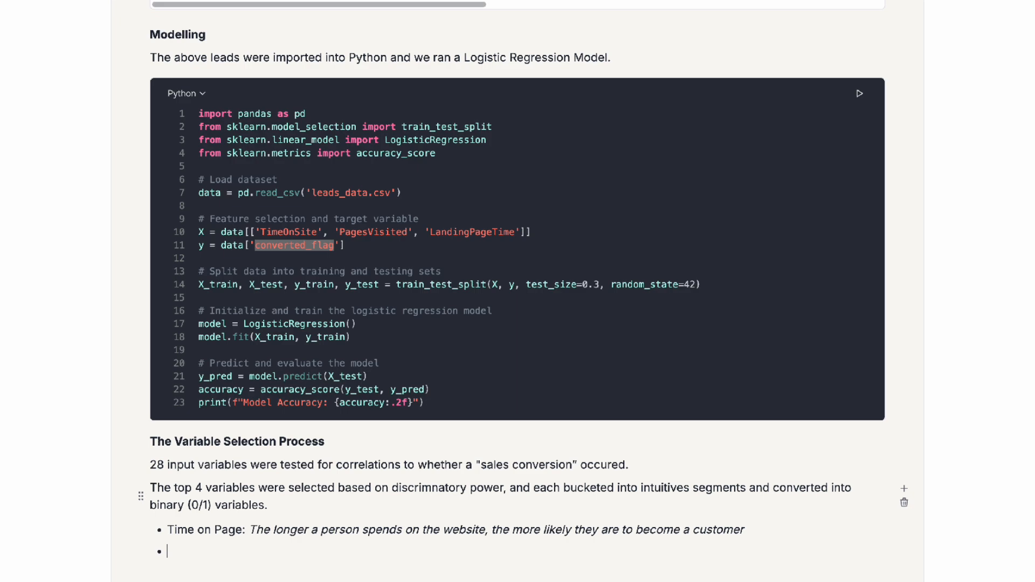
Add the bullet "Scroll Depth: The further down a person scrolls, the more likely they are to become a customer", with the explanation in italics.
type("Sc")
key("BackSpace")
key("BackSpace")
type("Scr")
key("BackSpace")
key("BackSpace")
key("BackSpace")
type("Scroll Depth: The fu")
key("BackSpace")
key("BackSpace")
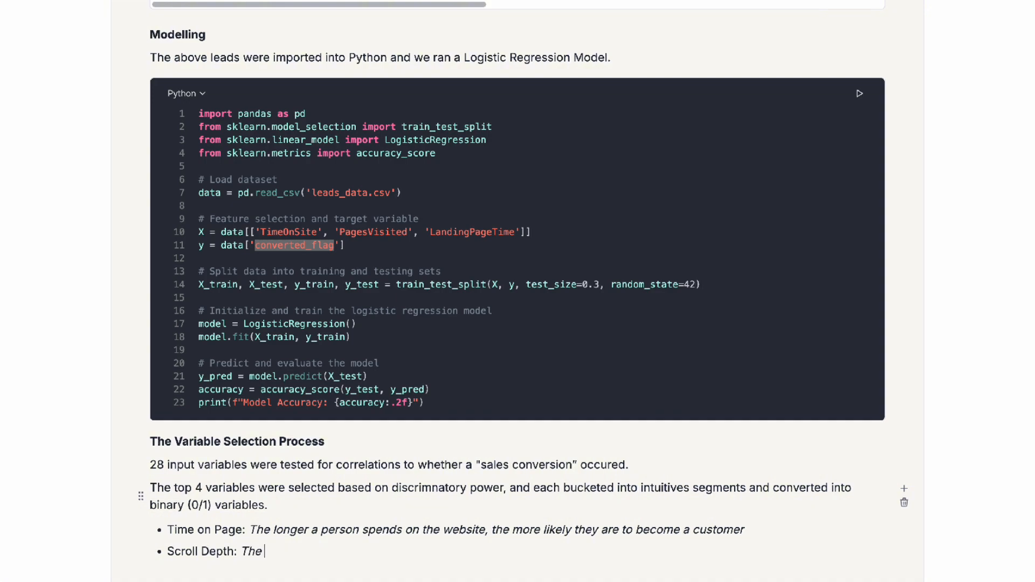
type("further down a person scrolls, the")
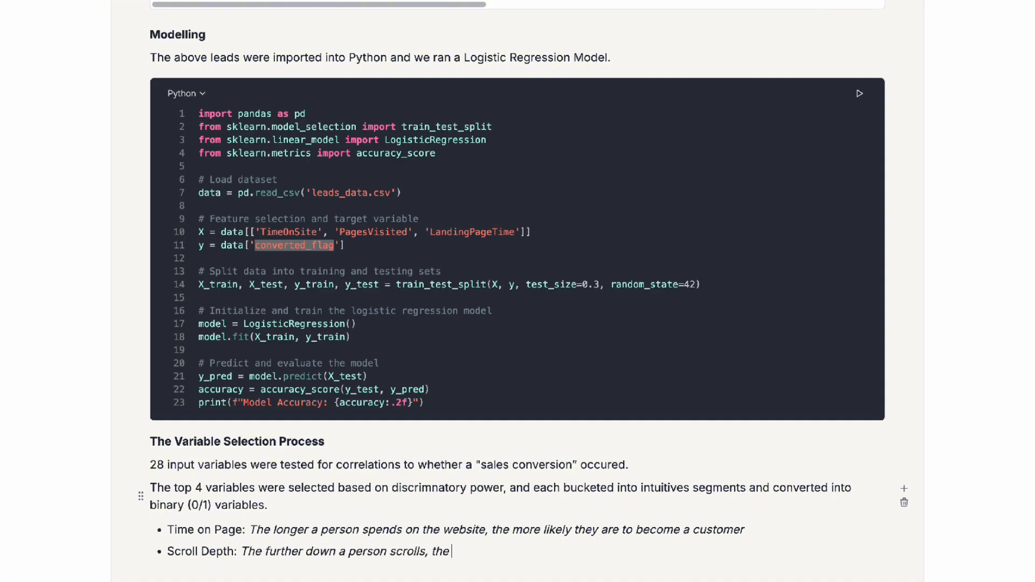
type(" more likely they a")
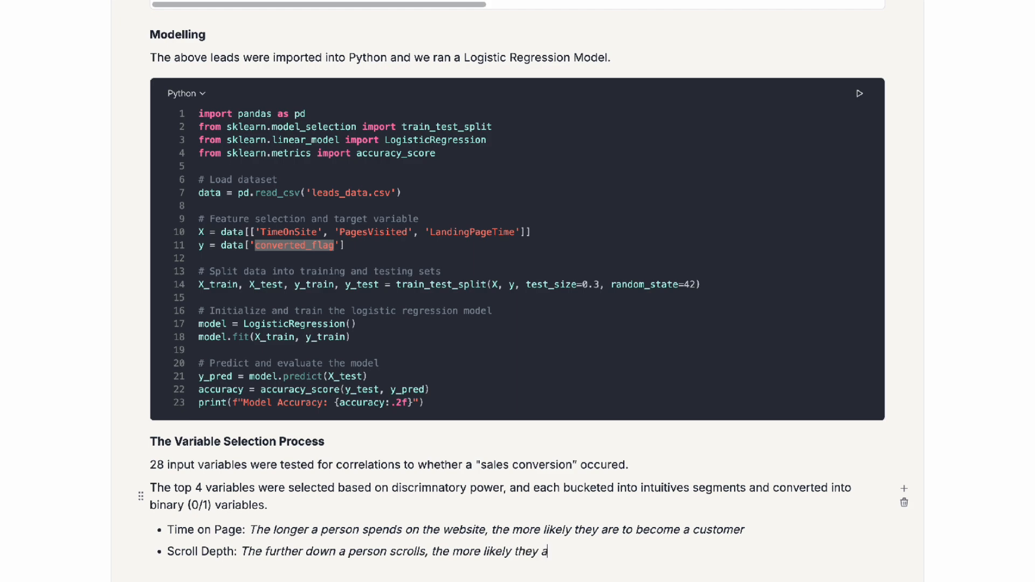
type("re to become a customer ")
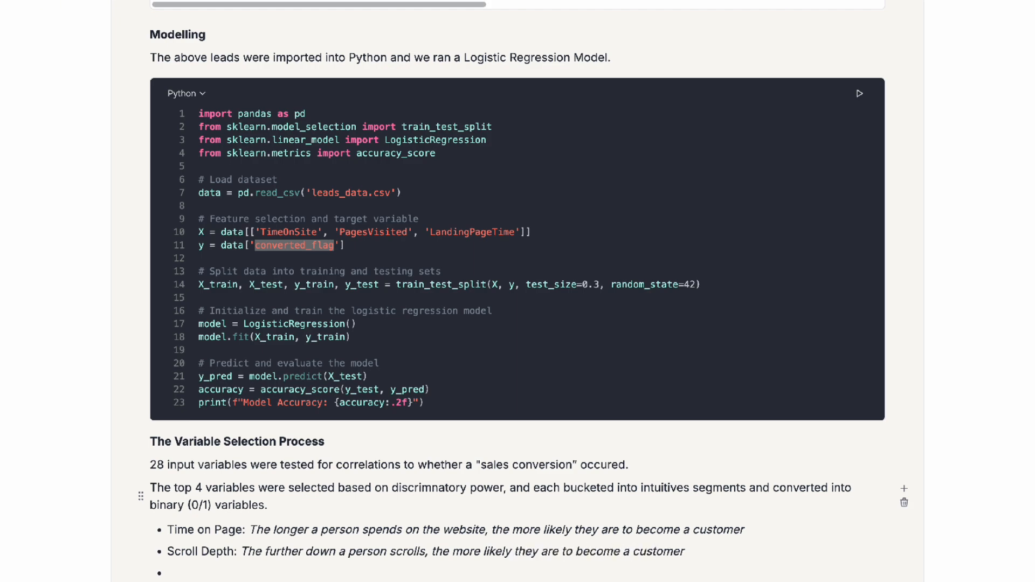
Add the bullets "Person's Job Title" and "Pages Visited in their User Journey" to the list of selected variables.
type("Per")
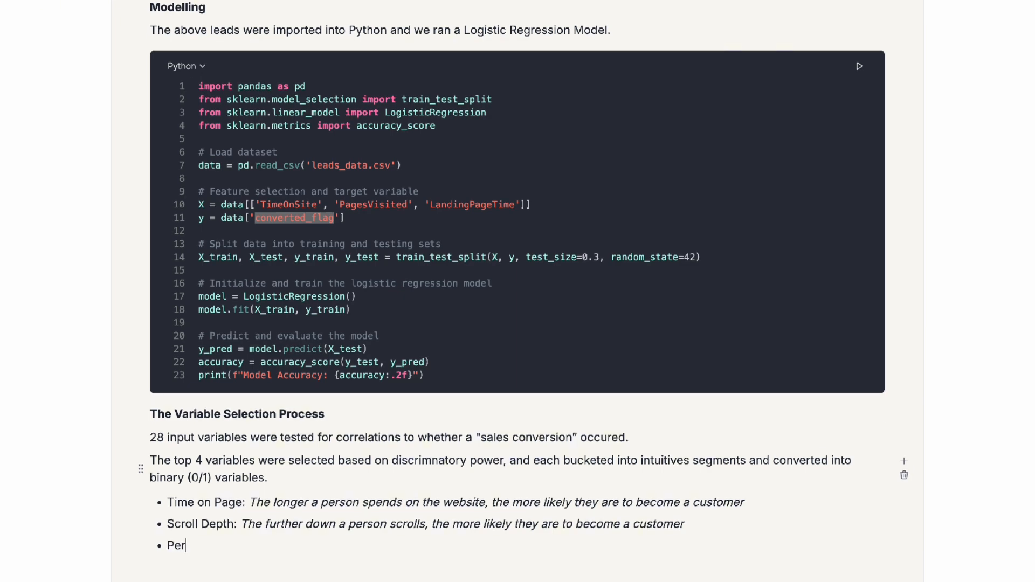
type("son's Job Title")
scroll(219, 466, "down", 2)
type("Pages ")
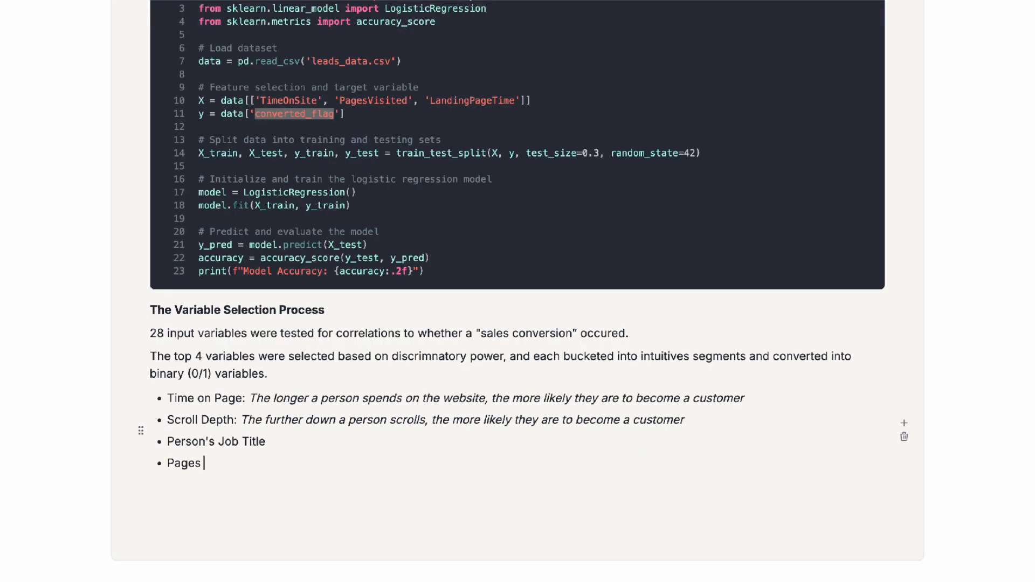
type("Visited in their User Journey")
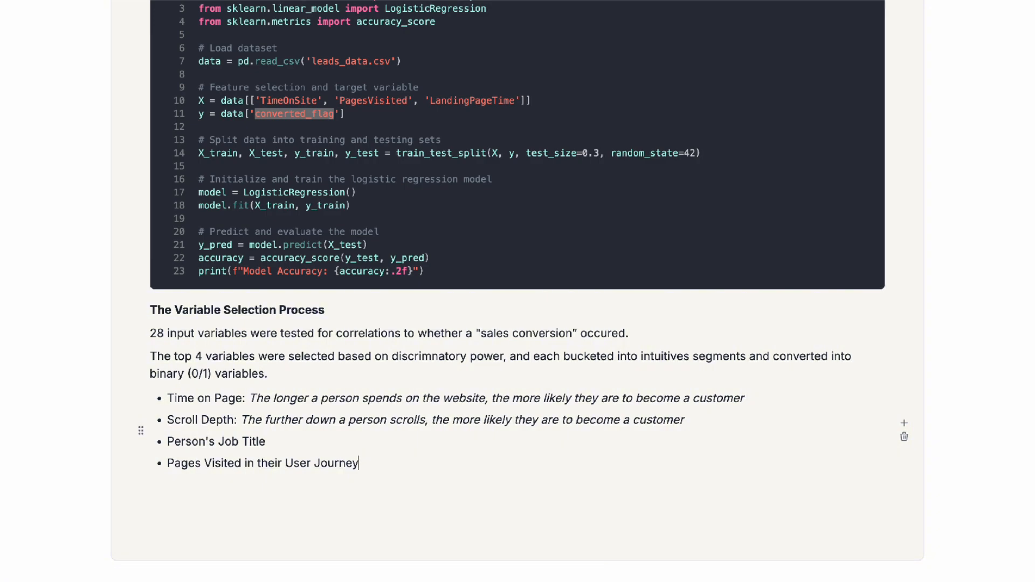
Below the bullet list, add the line "Below is an example of the relationship between Pages Visited and Sales Conversion Rate.".
key("Return")
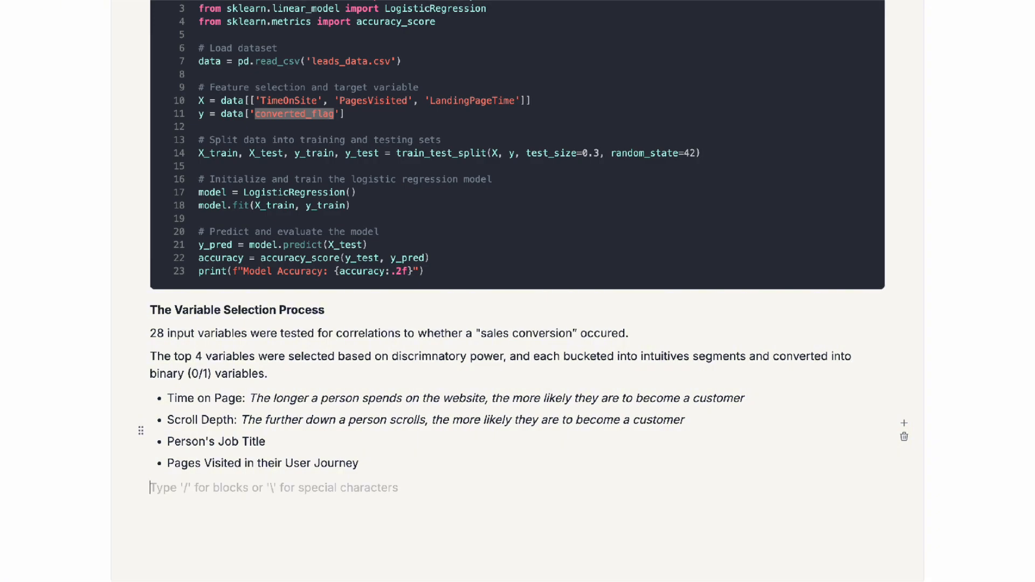
type("Below is")
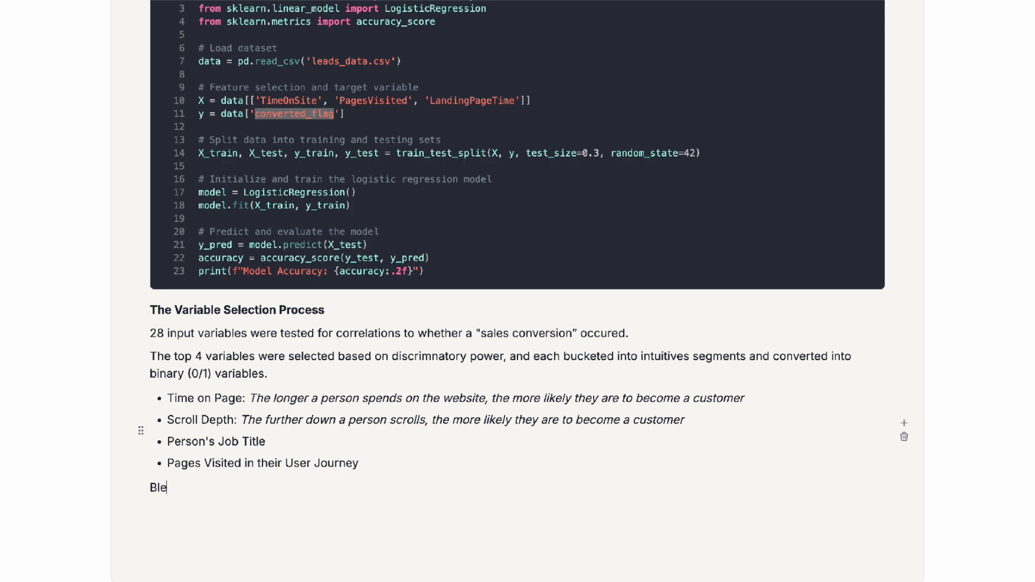
type(" an example of the relationship between Pages Visited")
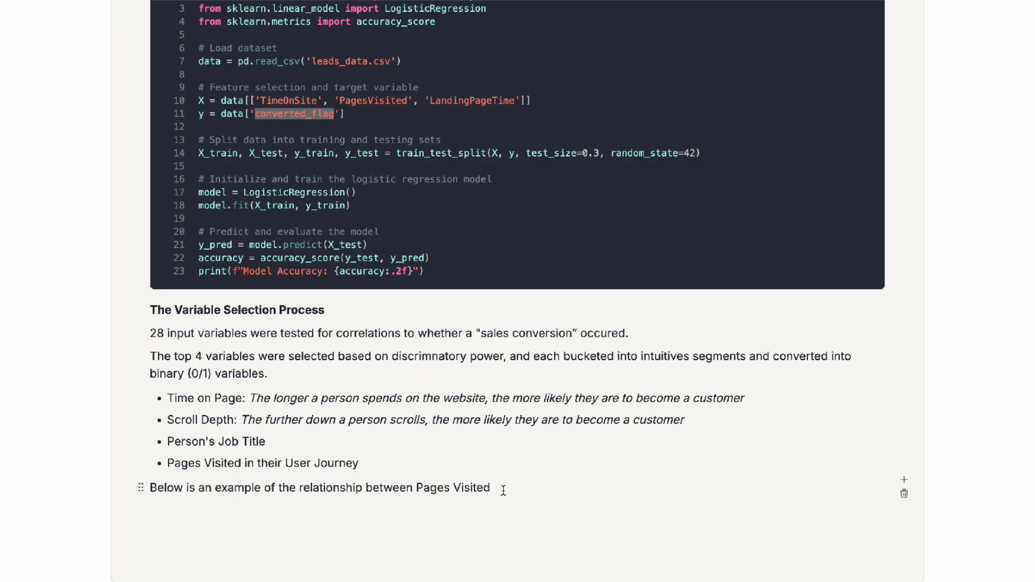
left_click_drag(498, 489, 418, 491)
left_click(418, 491)
type("and Sales Conversion Rate.")
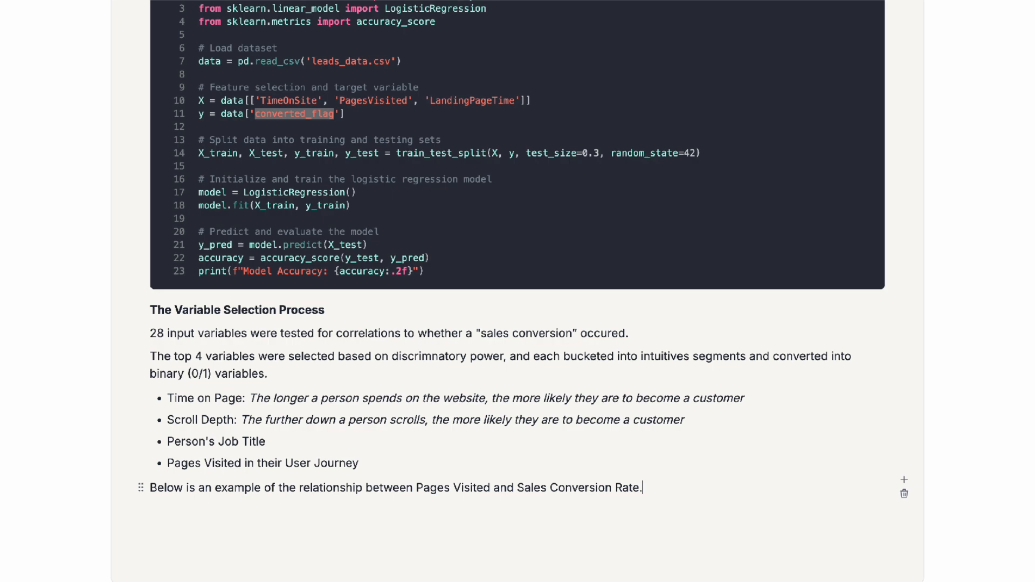
Insert a spreadsheet block on a new line under the Pages Visited example sentence.
key("Return")
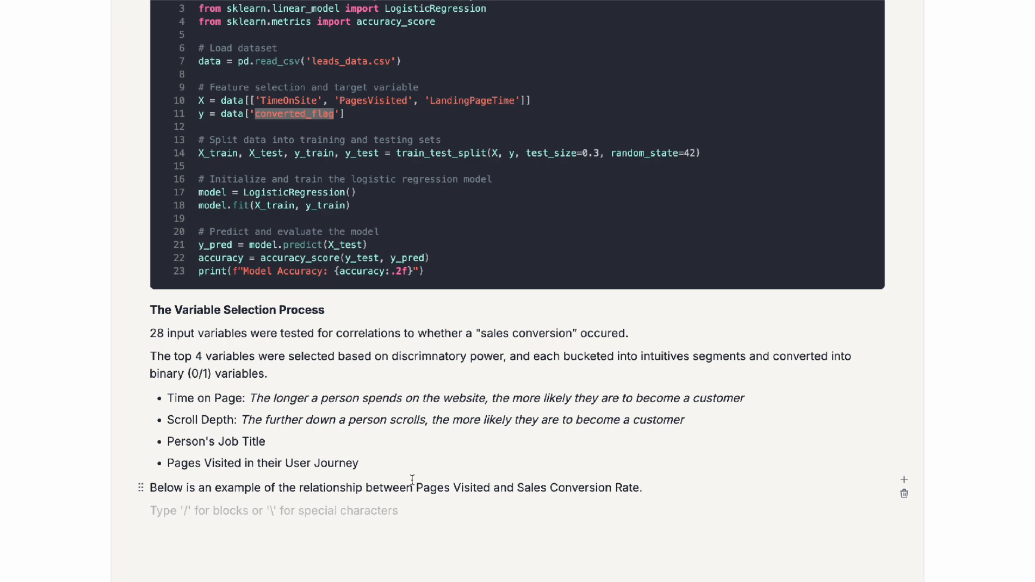
type("/")
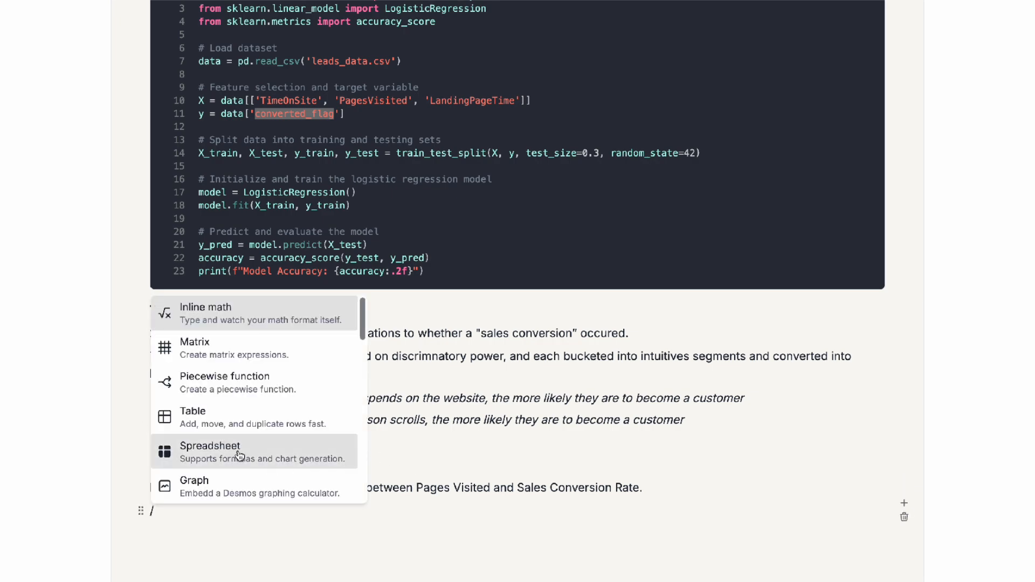
left_click(261, 451)
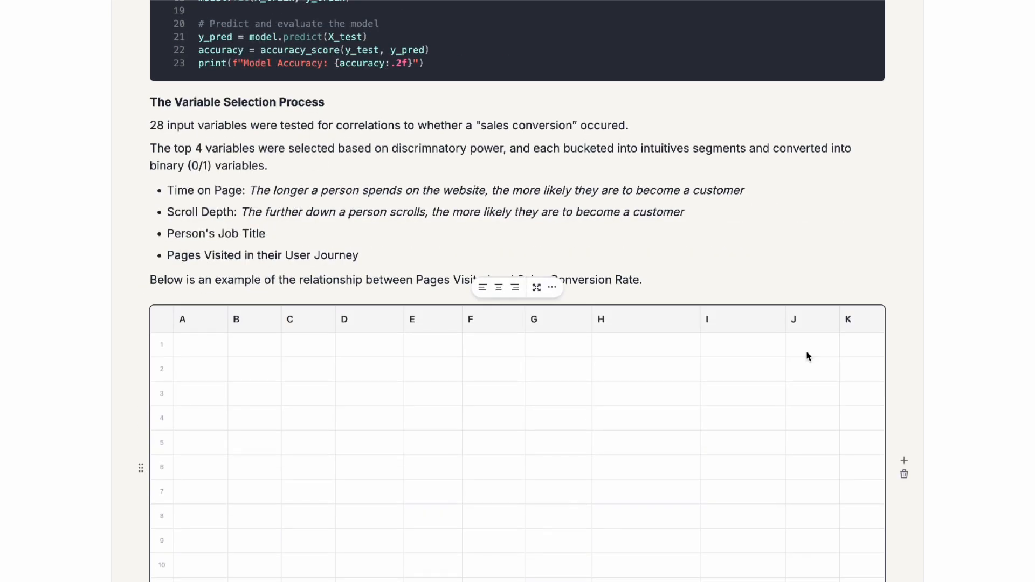
Enter the headers "Pages Visited" in A1 and "Sales Conversion Rate (%)" in B1, and widen column B to fit its header.
left_click(209, 354)
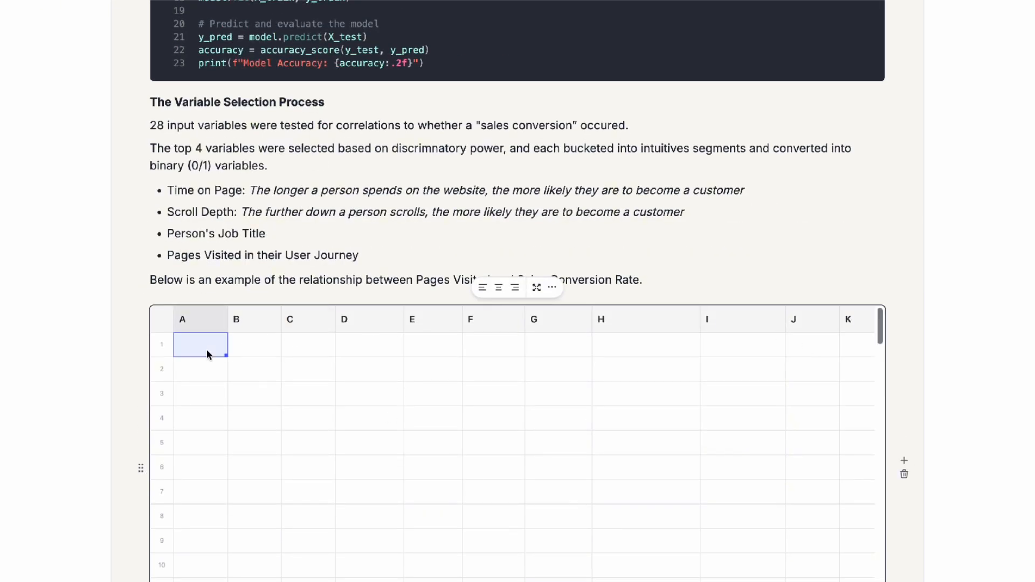
double_click(209, 355)
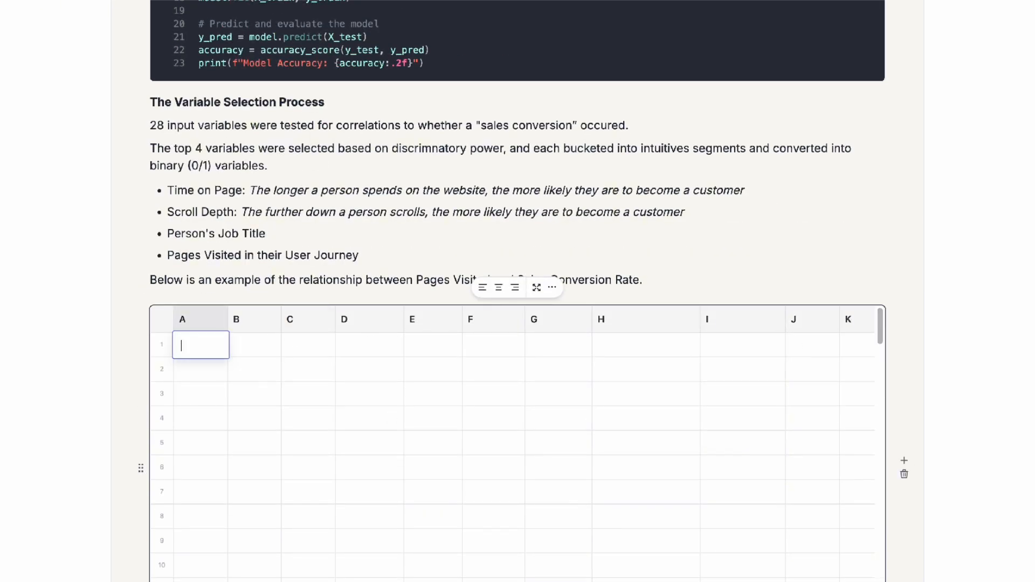
type("Pages")
type("ed")
key("Return")
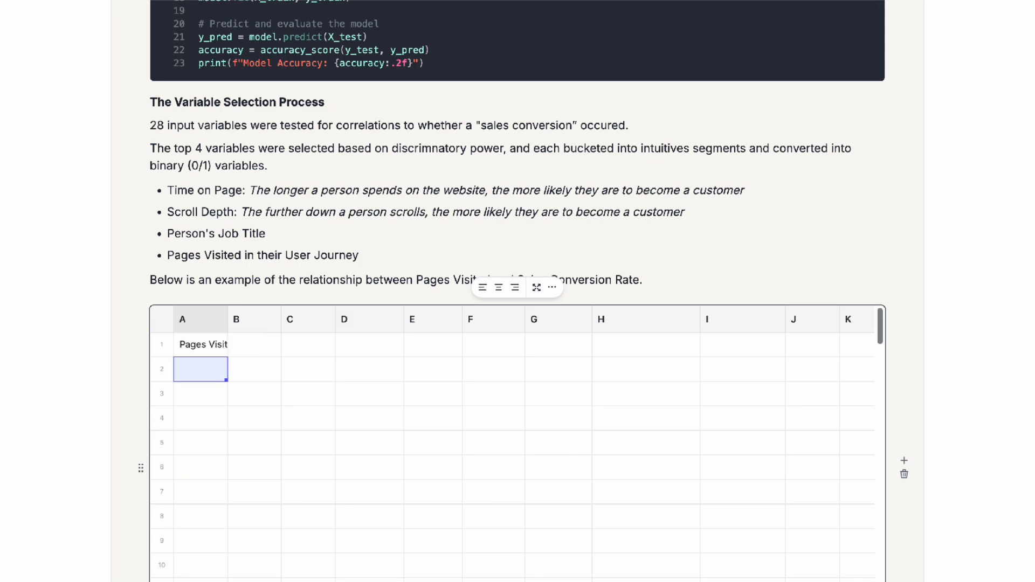
left_click(286, 348)
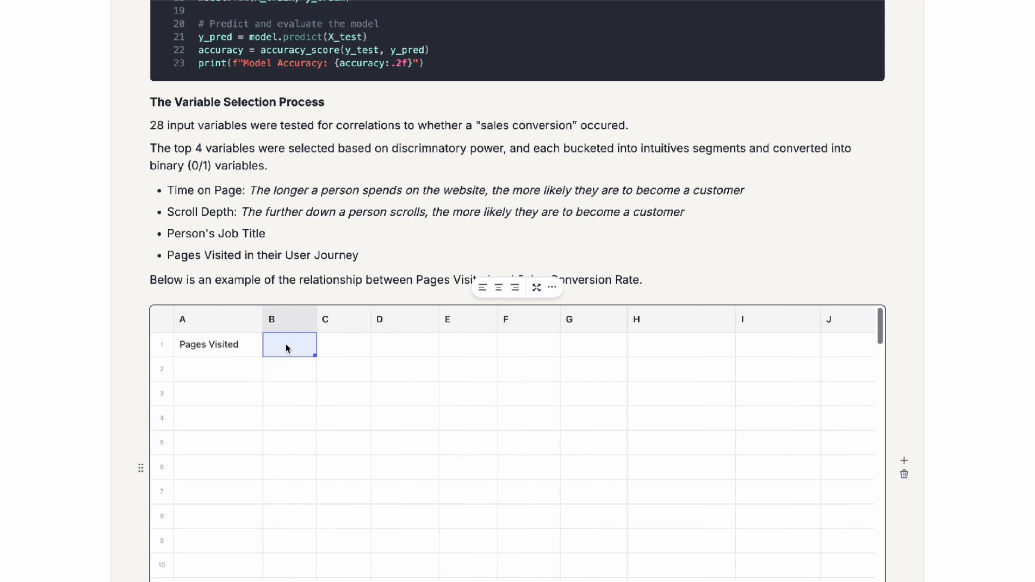
type("Sales Conversion ")
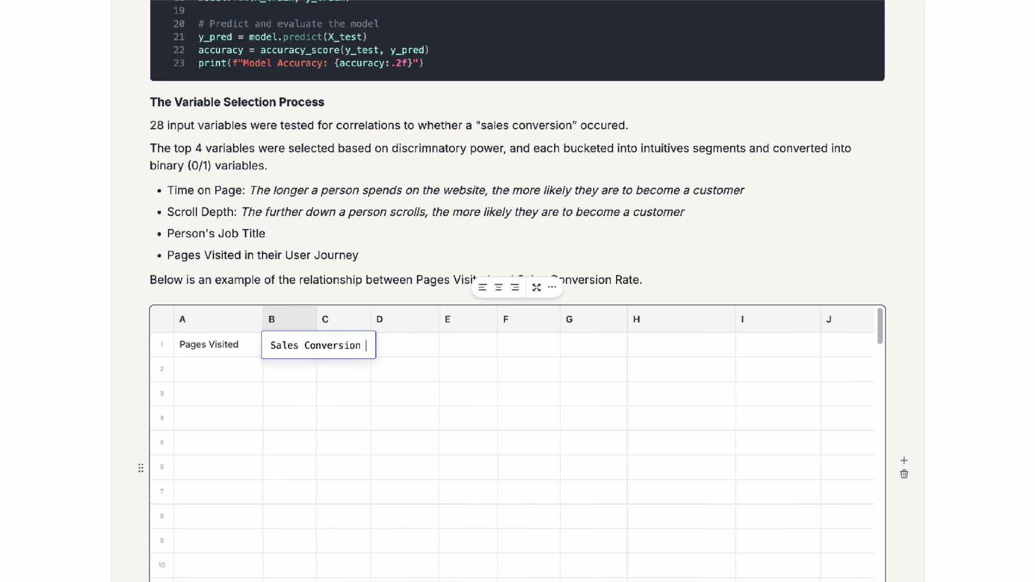
type("Rate (%)")
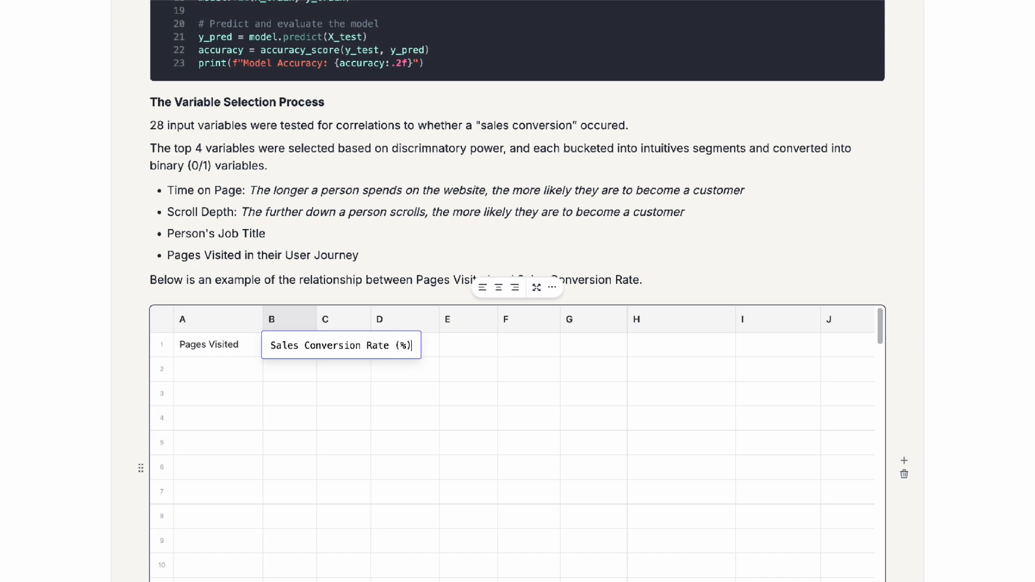
key("Return")
left_click_drag(316, 319, 400, 319)
Fill the Pages Visited column with 1, 2, 3 and 4+ in cells A2 to A5.
left_click(210, 364)
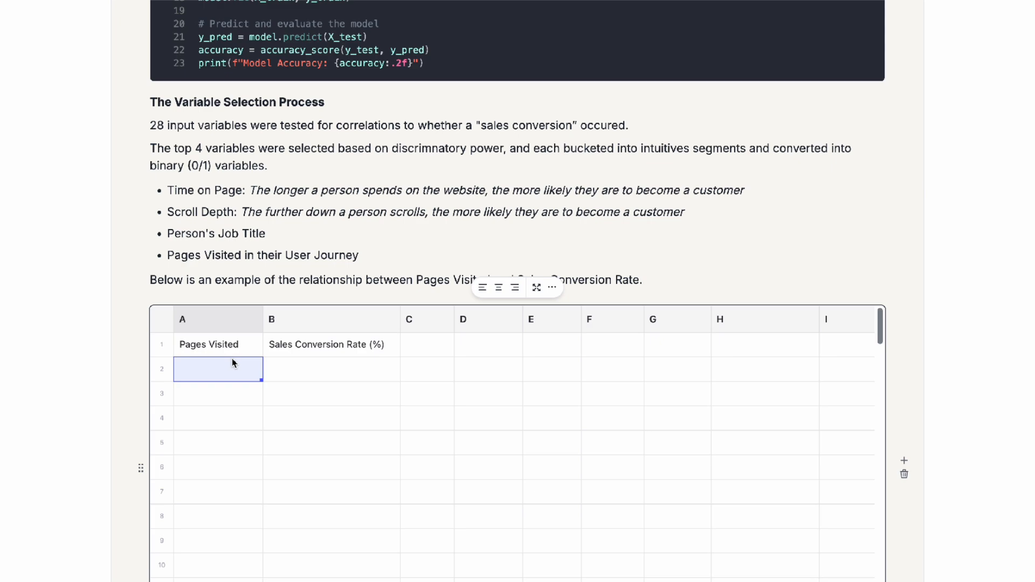
type("1")
key("Return")
type("2")
key("Return")
type("3")
key("Return")
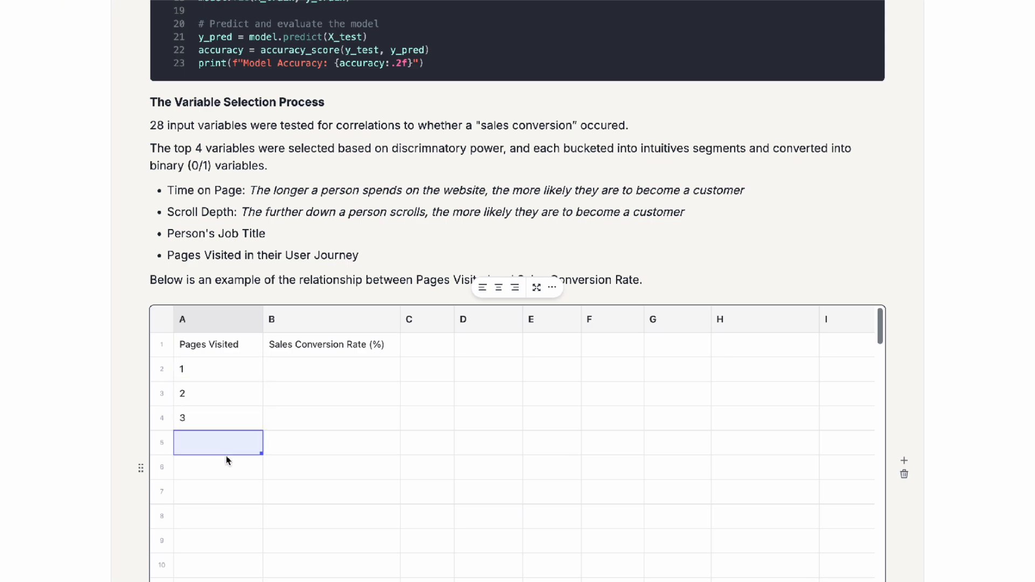
type("4+")
Fill the Sales Conversion Rate (%) column with 2, 4, 9 and 25 in cells B2 to B5.
left_click(318, 372)
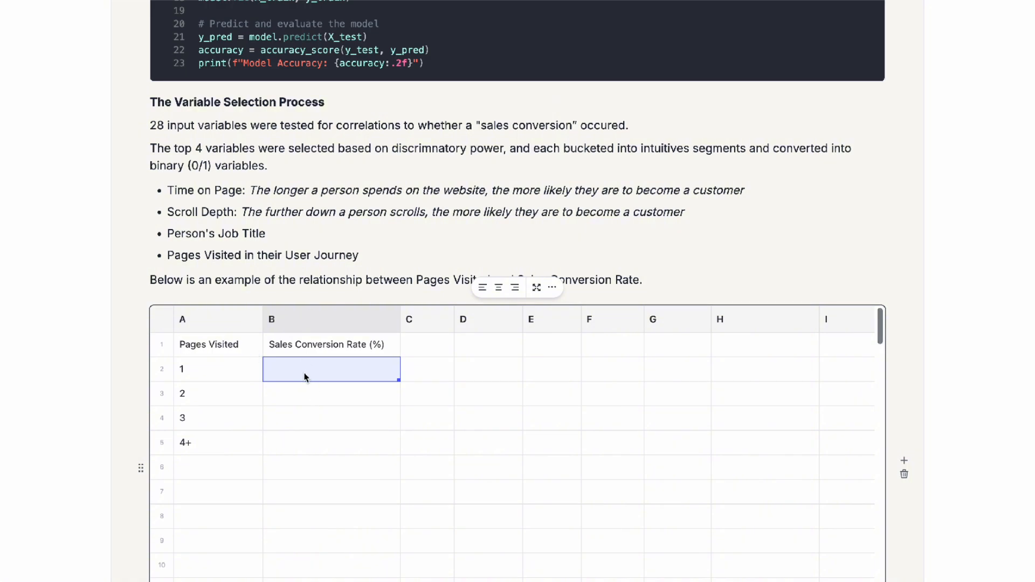
type("2")
left_click(306, 390)
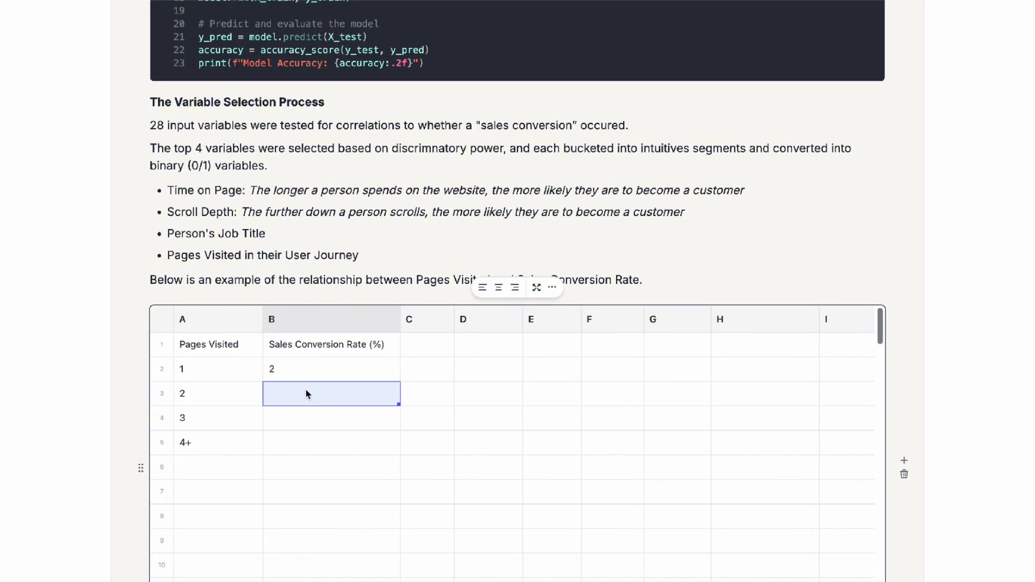
type("4")
left_click(295, 414)
type("9")
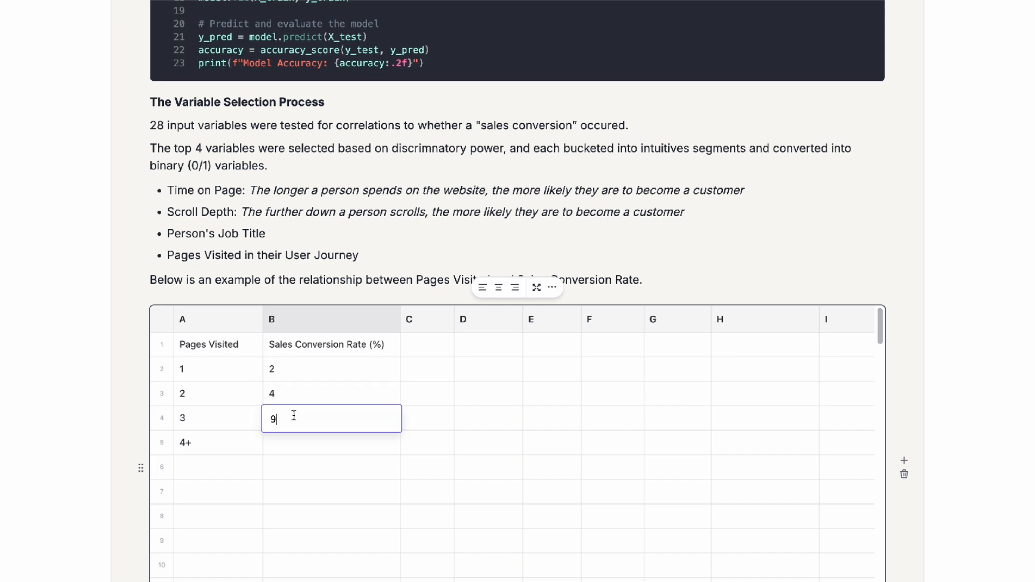
left_click(291, 446)
type("25")
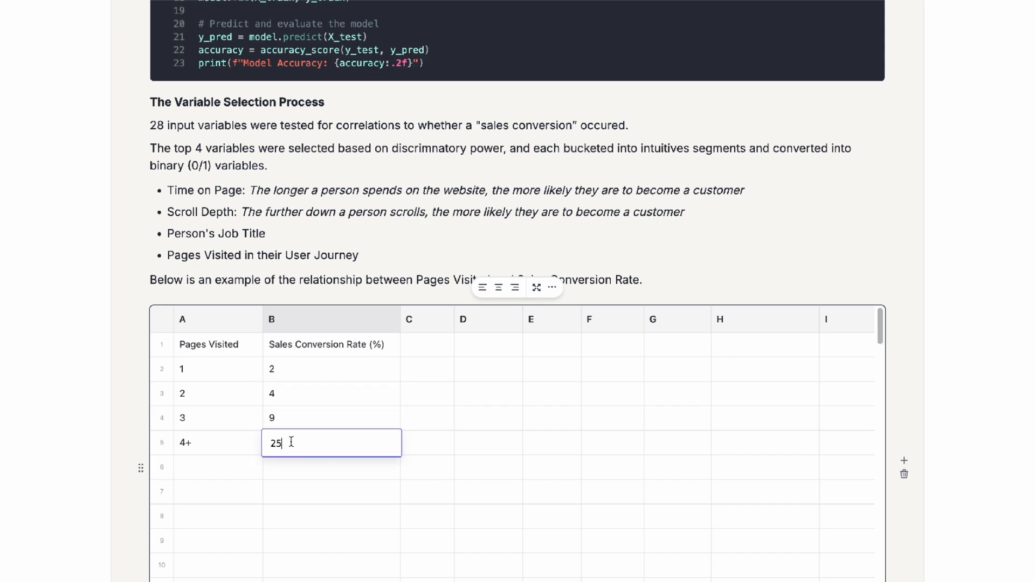
left_click(533, 389)
Insert a chart of sales conversion rate against pages visited from cells A1 to B5.
left_click_drag(253, 345, 340, 441)
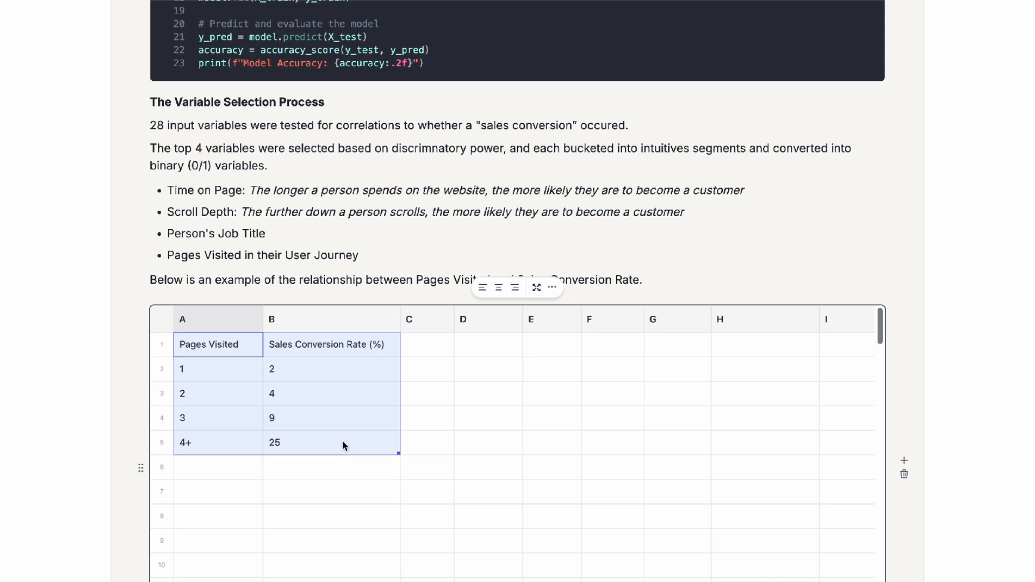
left_click(553, 292)
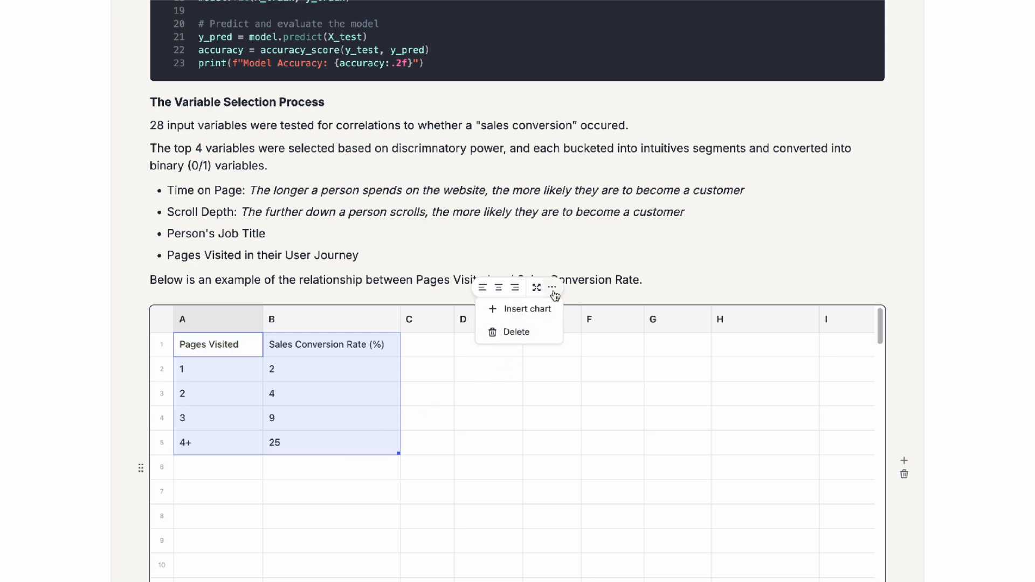
left_click(506, 309)
scroll(555, 257, "down", 10)
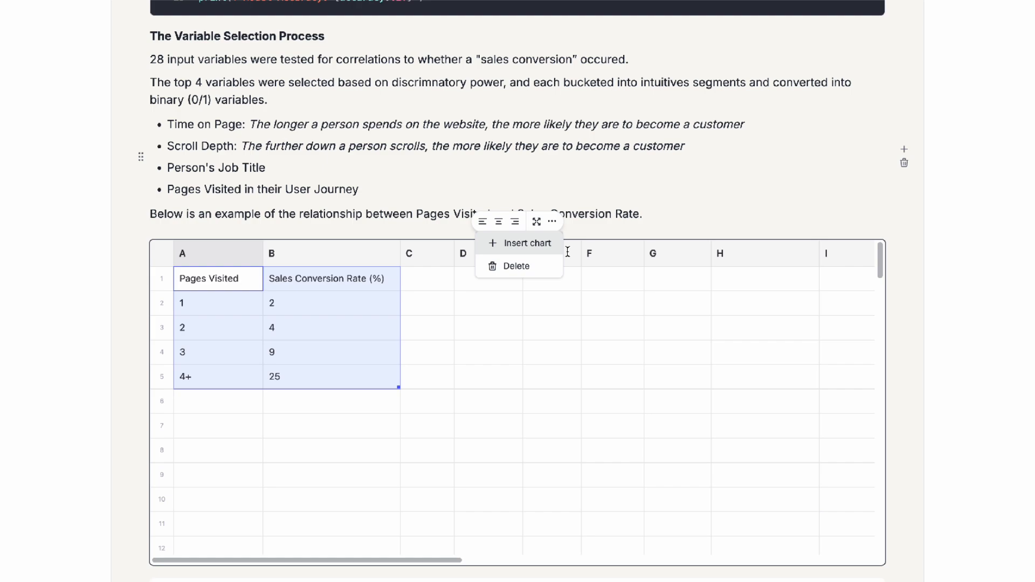
scroll(623, 306, "up", 5)
scroll(936, 381, "down", 4)
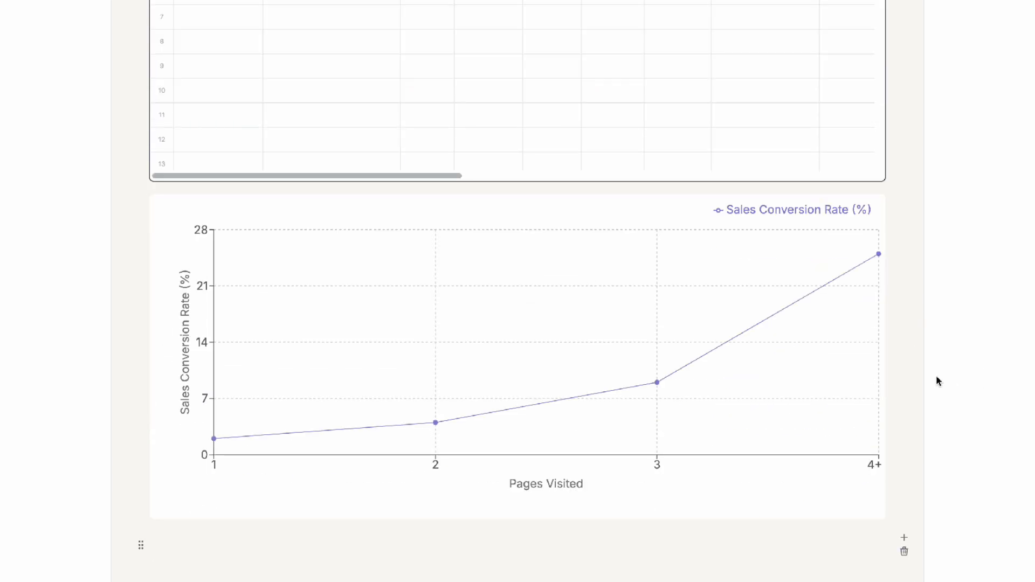
Delete the Pages Visited spreadsheet block, keeping only its chart in the document.
scroll(891, 261, "up", 4)
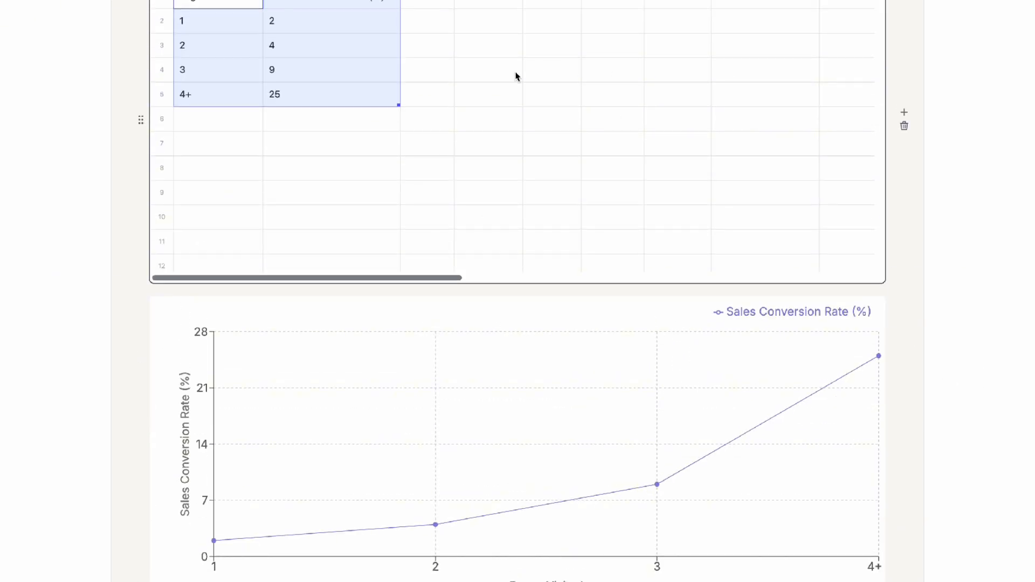
scroll(572, 76, "up", 3)
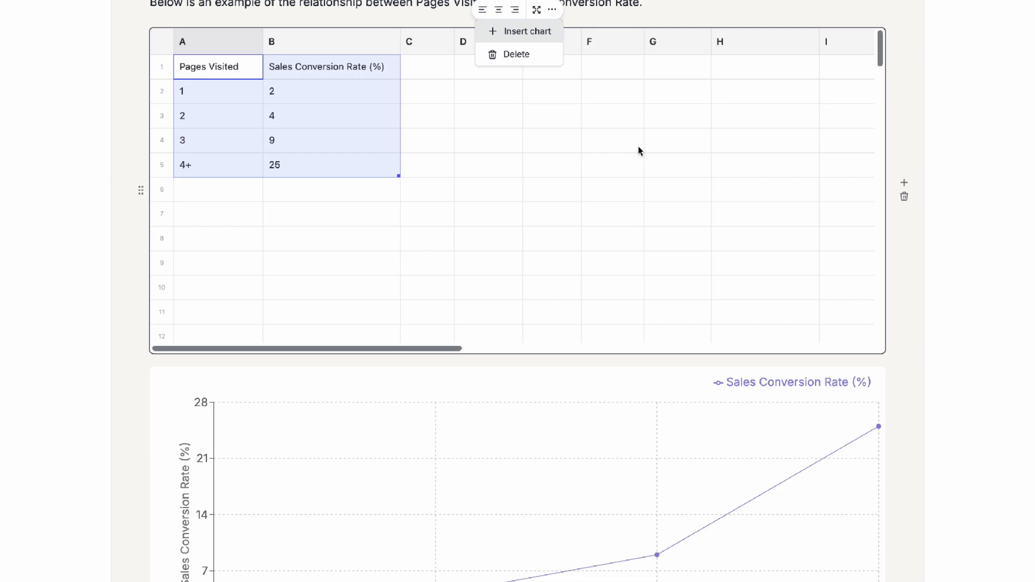
left_click(905, 197)
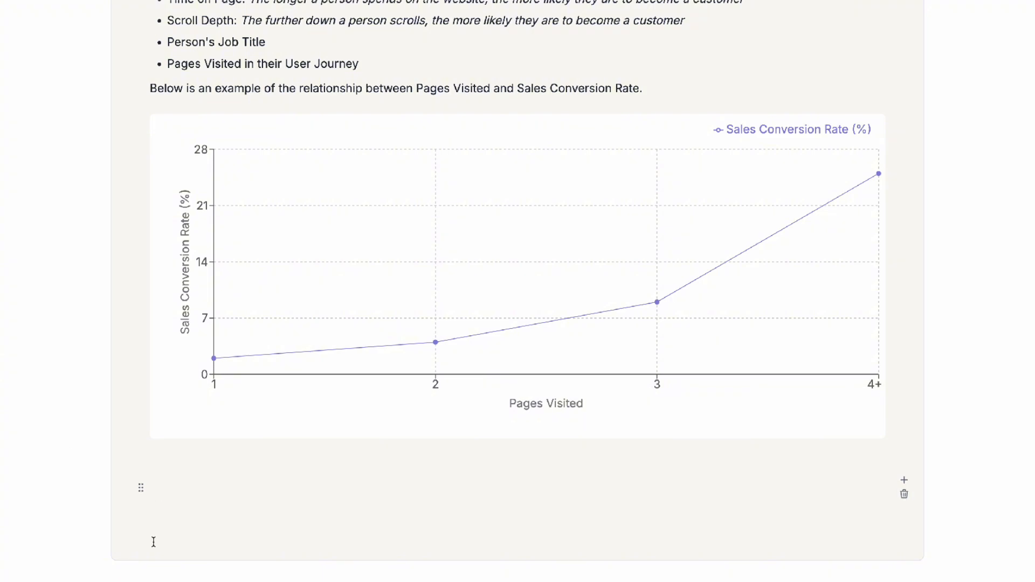
Add the bold heading "The Technical Details : Logistic Regression" below the chart.
left_click(191, 462)
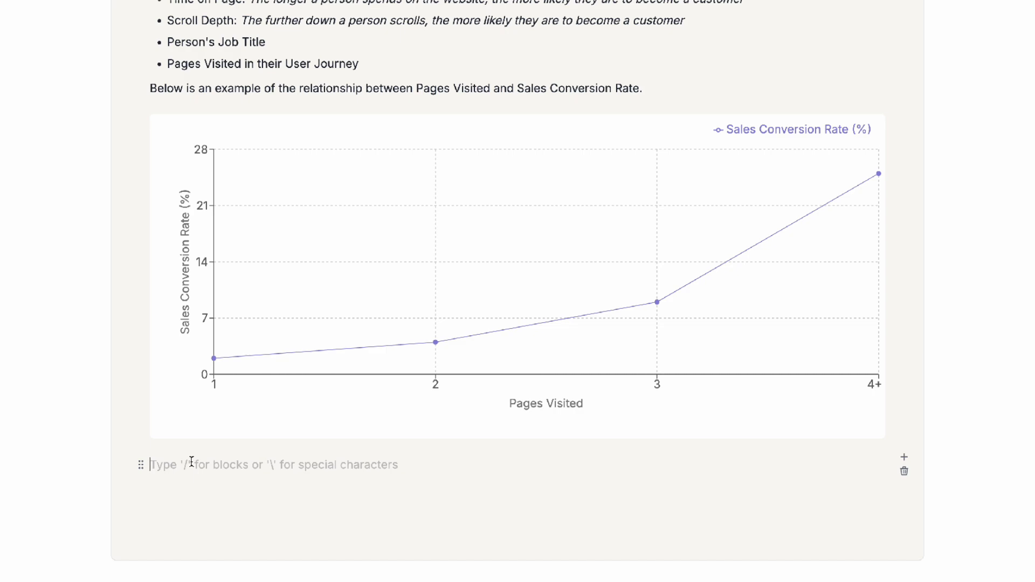
type("The ")
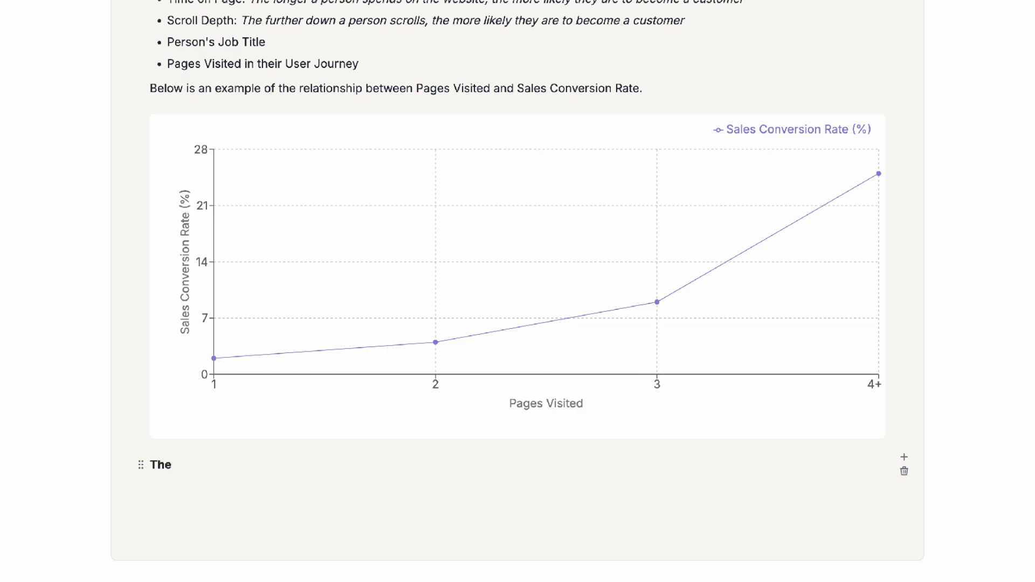
type("Technical Details : Losti")
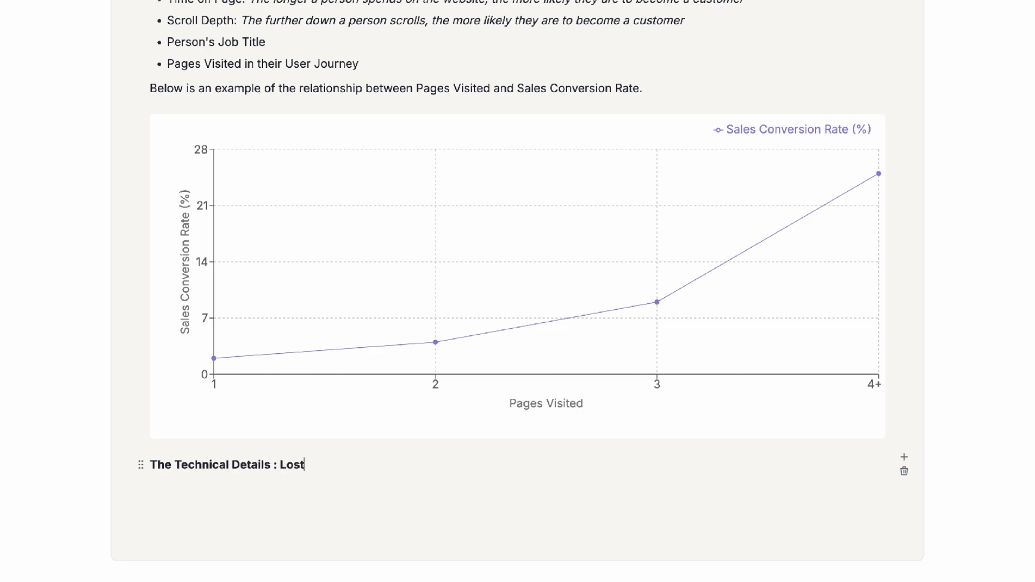
key("BackSpace")
key("BackSpace")
type("gi")
key("BackSpace")
key("BackSpace")
key("BackSpace")
type("gisitcs")
key("BackSpace")
key("BackSpace")
key("BackSpace")
key("BackSpace")
type("tic Regression")
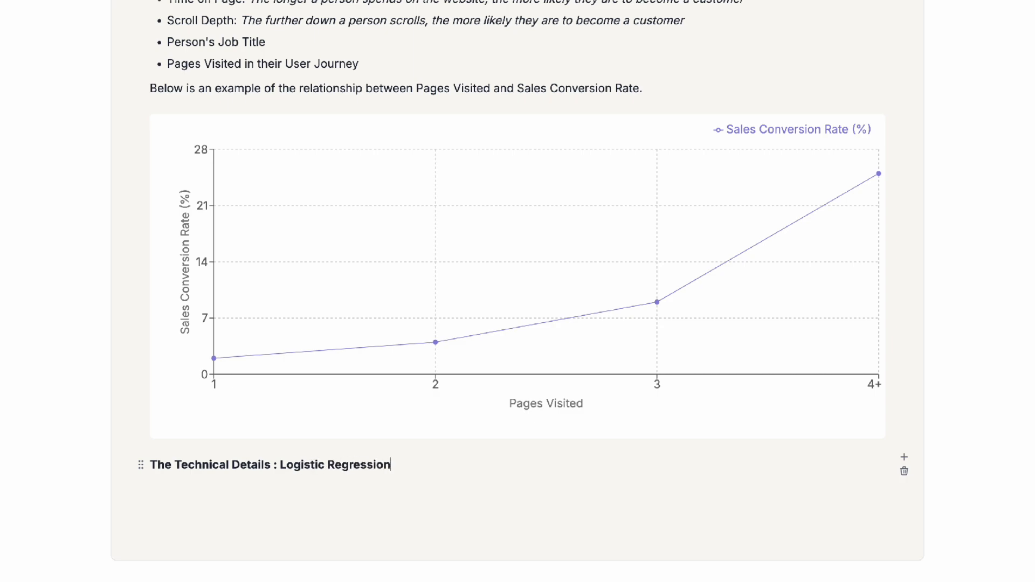
Add a paragraph on calculating a lead's predicted conversion probability, plus the line "The logistic regression model is based on the following mathematical formula:".
key("Return")
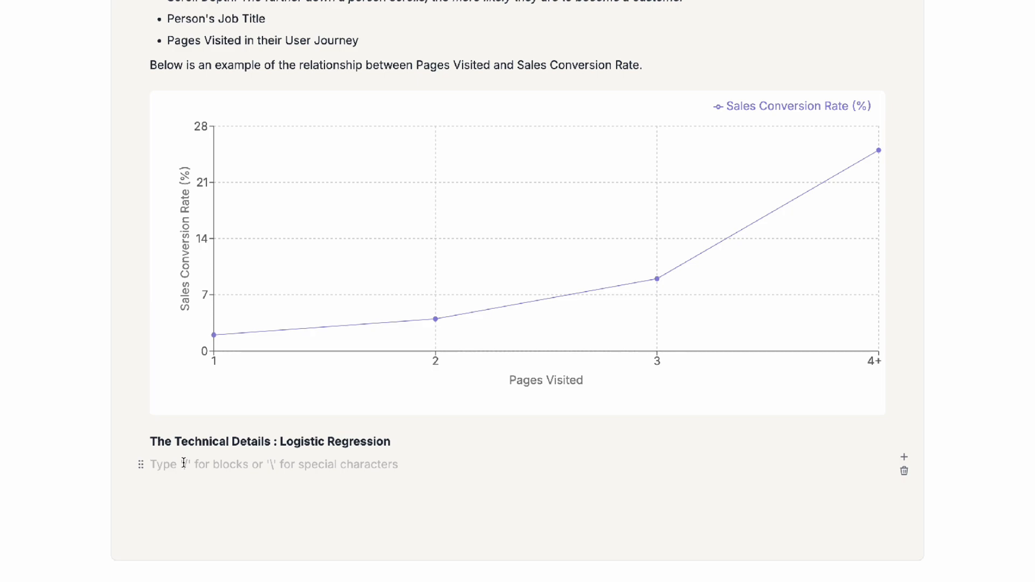
type("For a specific lead, the coefficients and intercepts are entered into the below equation, to produce a linear combination and then transformed to calculate a predicted probability of conversion: The logistic regression model is based on the following mathematical formula:")
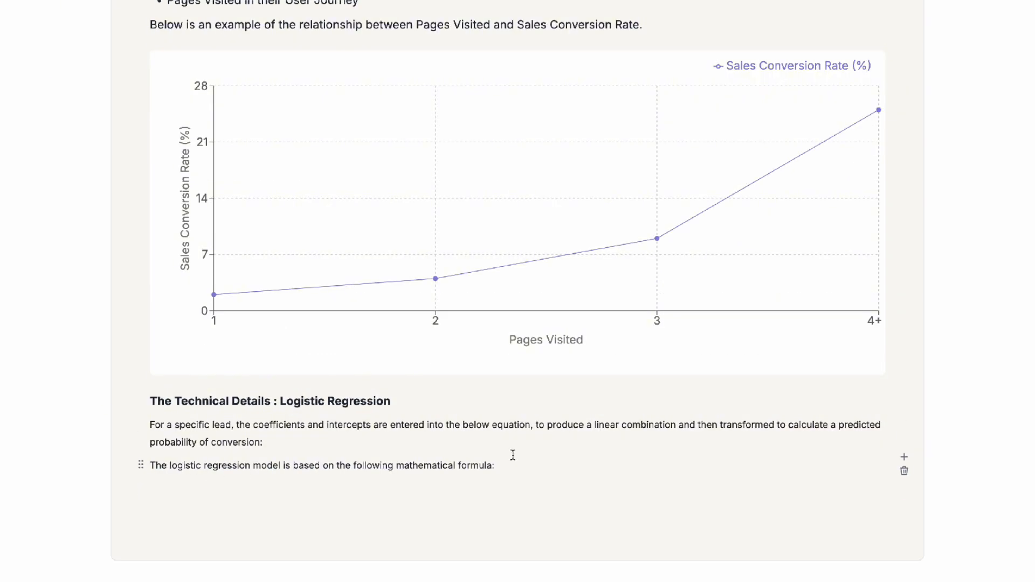
left_click_drag(310, 439, 102, 420)
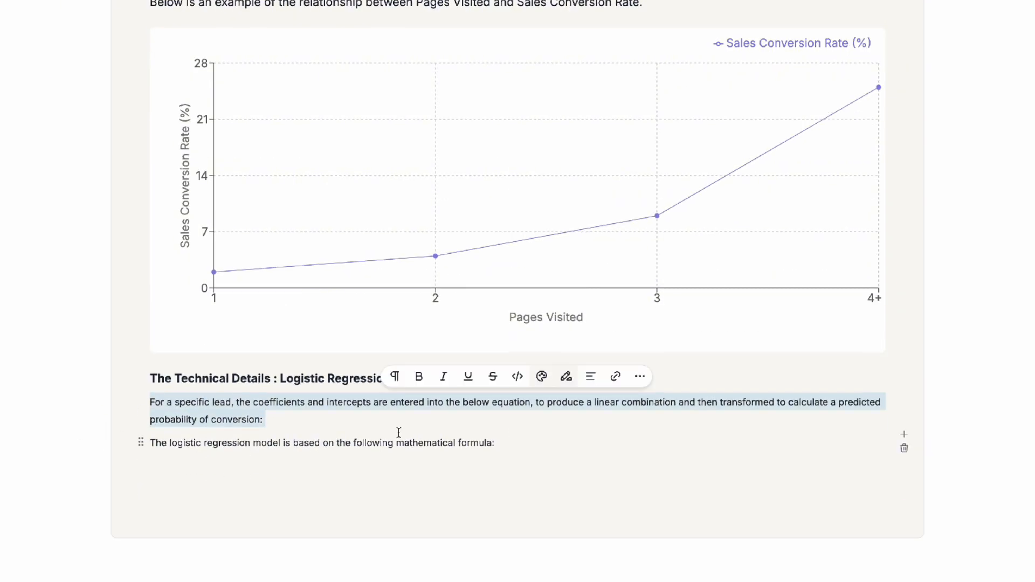
left_click(397, 431)
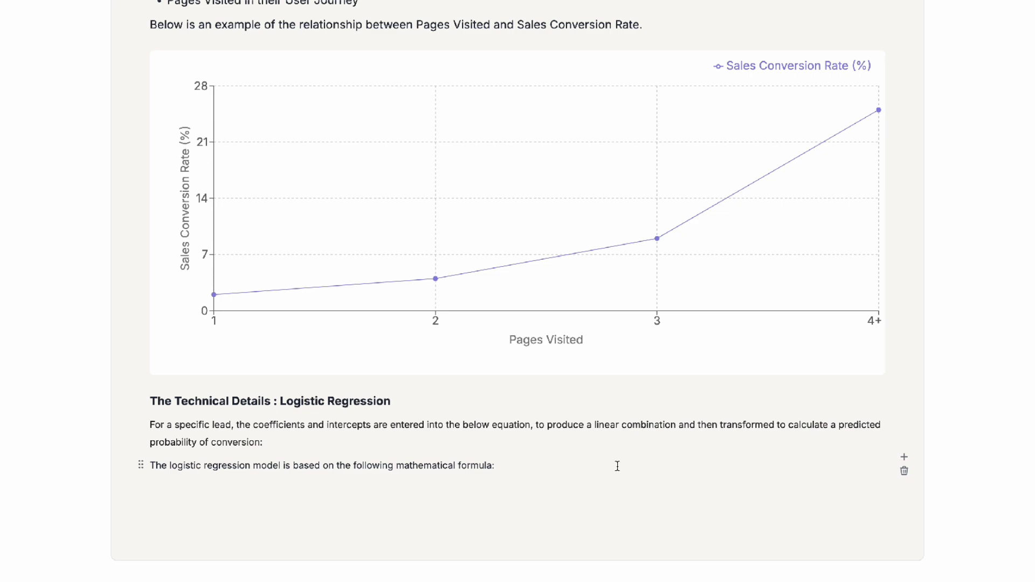
Insert a math block below the "following mathematical formula:" line and enter p = 1/(1+e^-(b_o+b_1)) as the start of the equation.
left_click(577, 469)
key("Return")
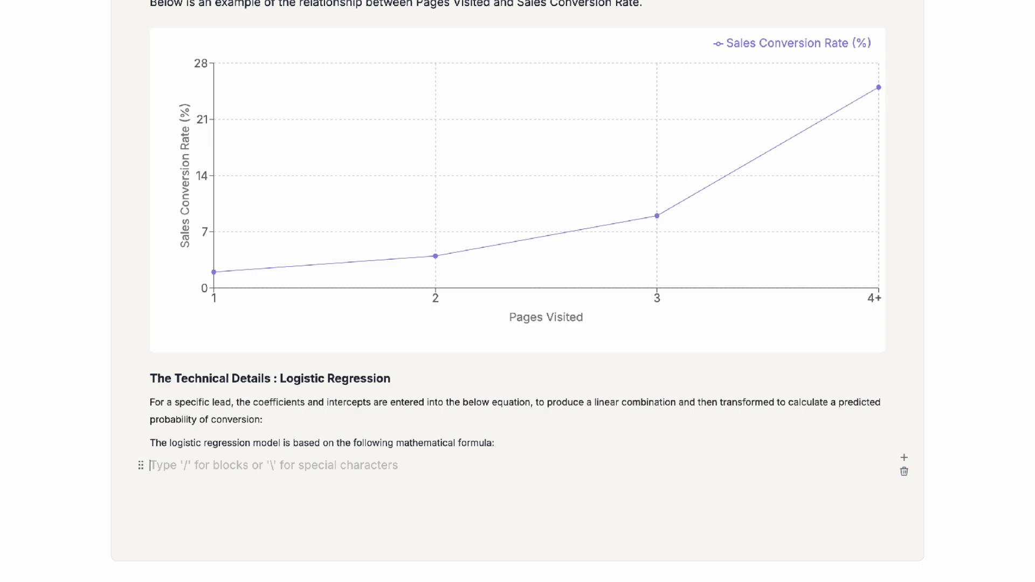
scroll(554, 451, "up", 5)
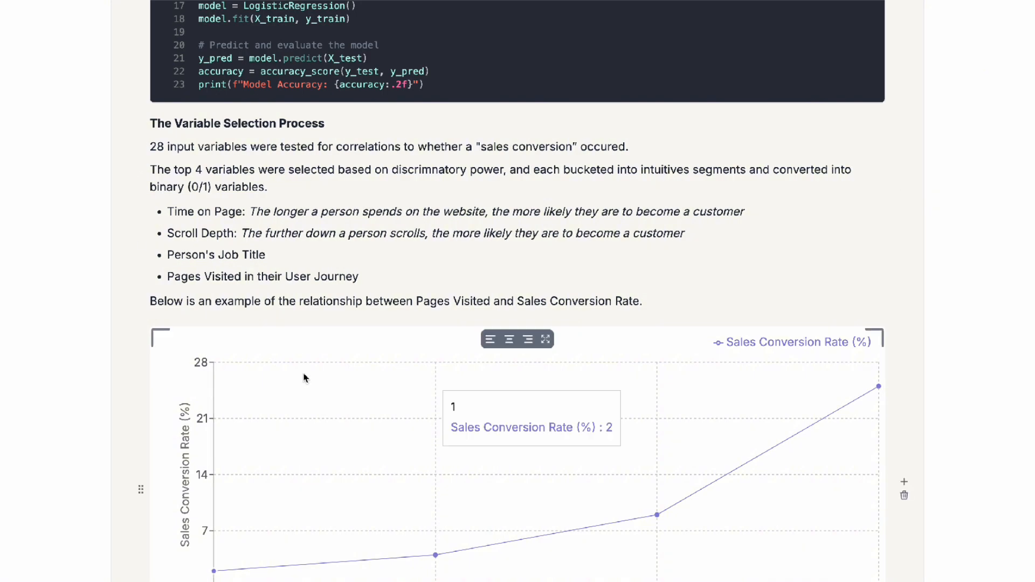
scroll(304, 378, "down", 5)
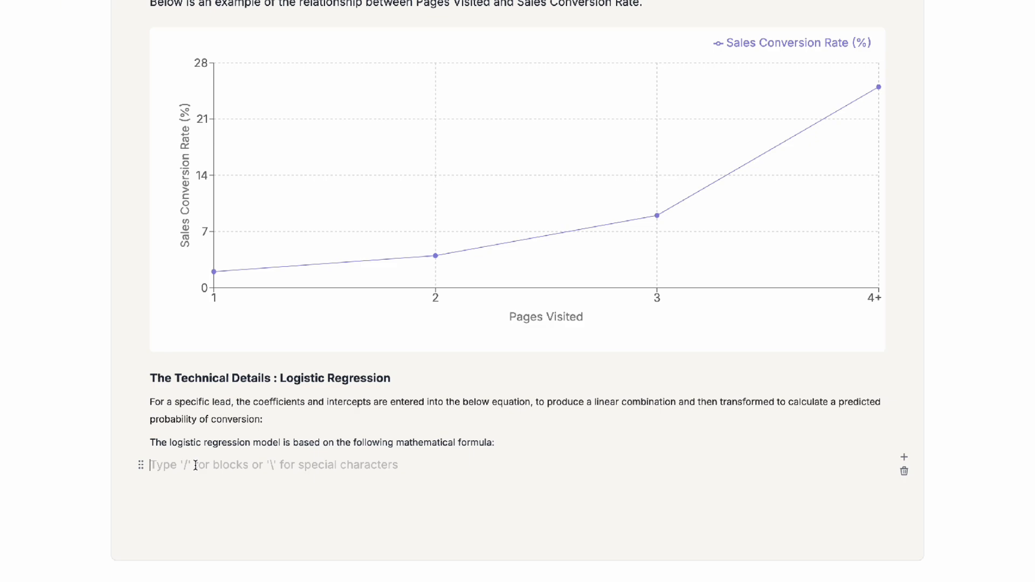
type("/math")
key("Return")
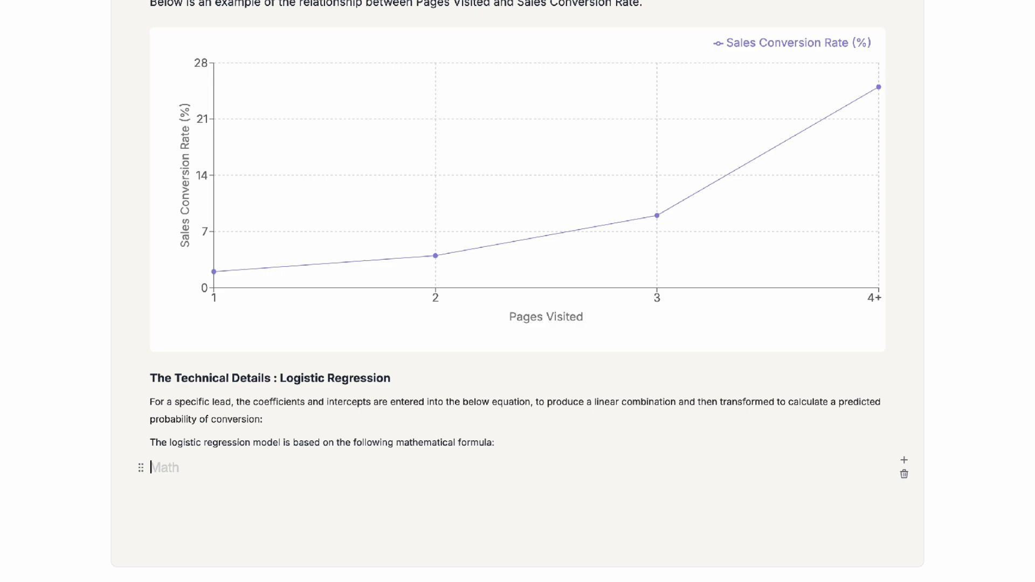
type("p=1/")
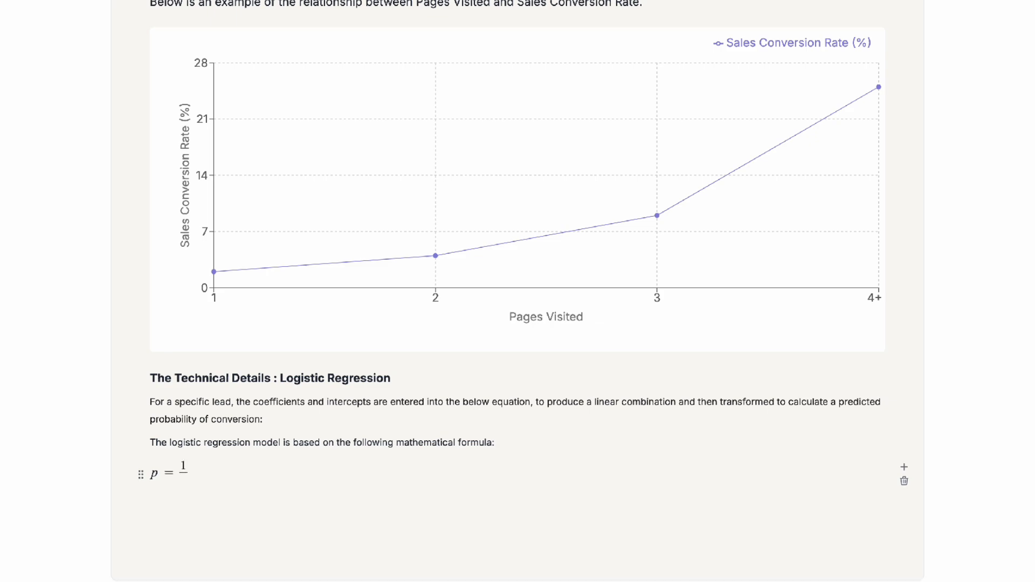
type("1+e^-(b_o+b_1")
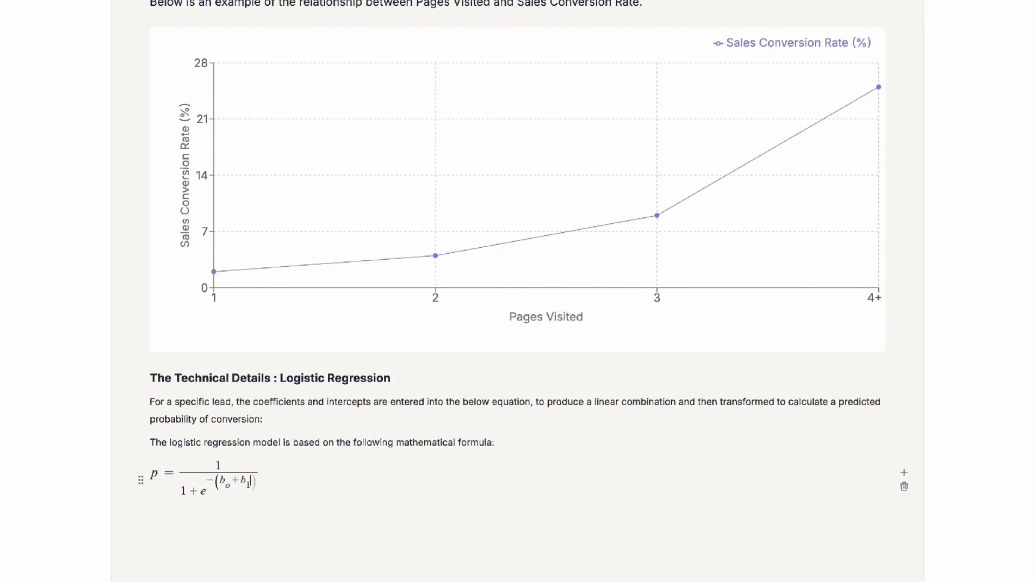